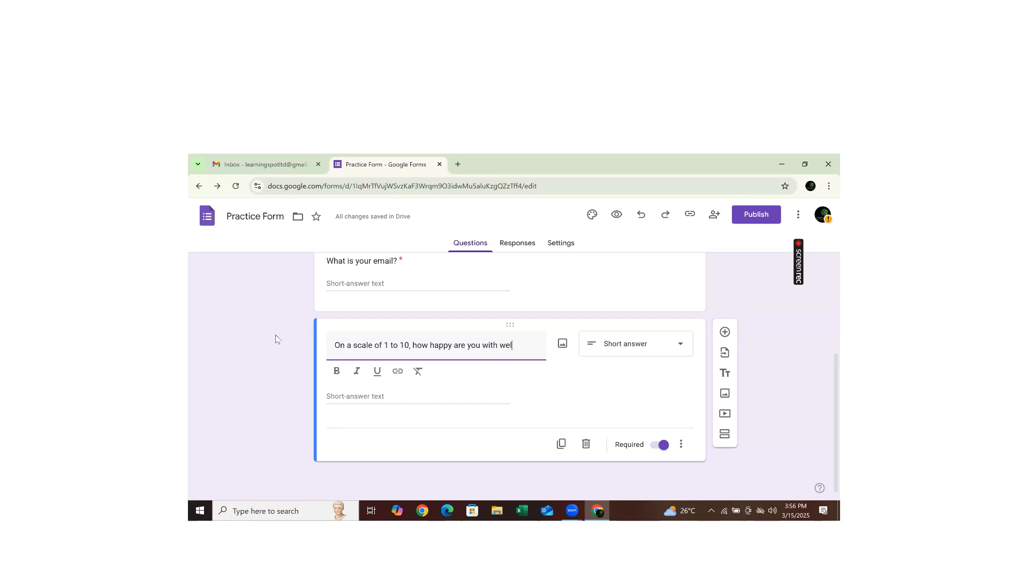
- Fix the question's typo so it ends 'employee wellness at XXX?'
{"action": "key", "text": "BackSpace"}
{"action": "key", "text": "BackSpace"}
{"action": "type", "text": "employee wellness"}
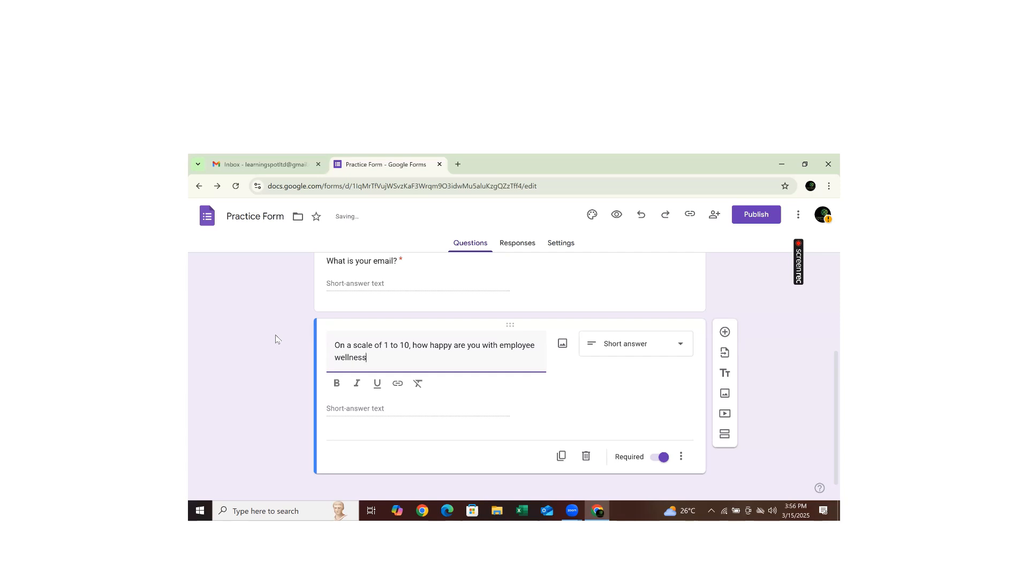
{"action": "type", "text": " at XXX?"}
- Make the wellness question a linear scale running from 1 to 10
{"action": "left_click", "coordinate": [677, 351]}
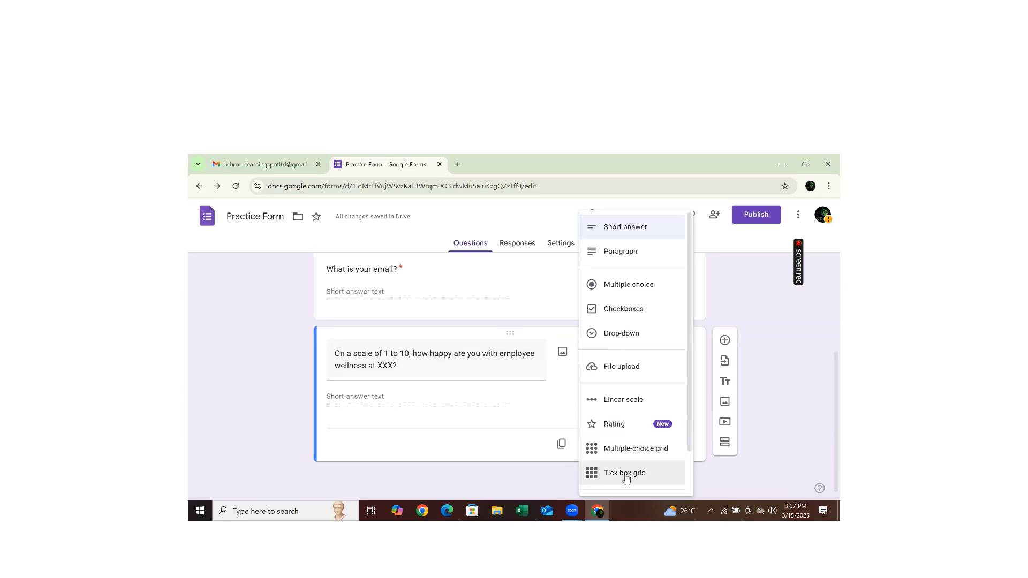
{"action": "left_click", "coordinate": [607, 401]}
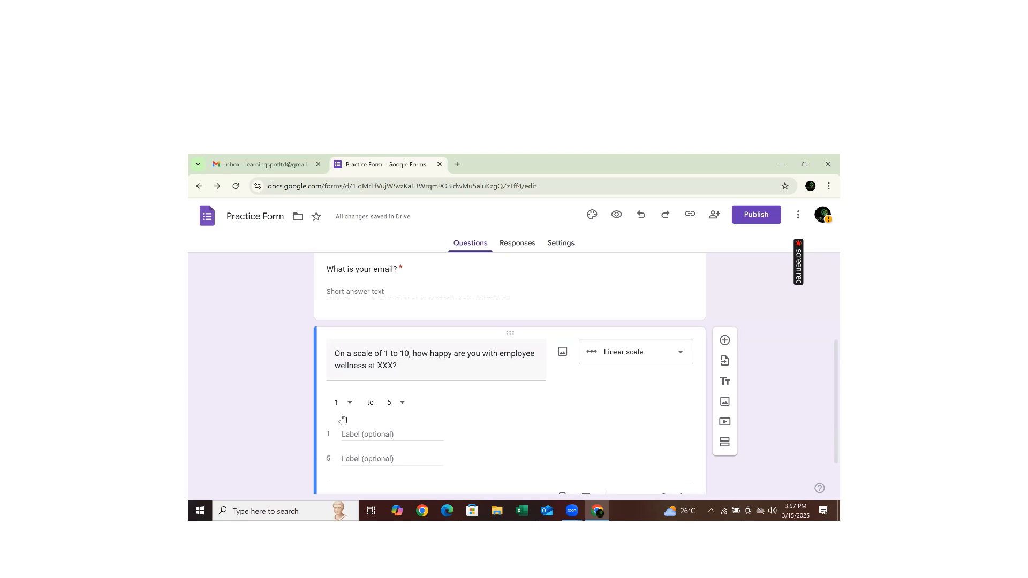
{"action": "left_click", "coordinate": [403, 406]}
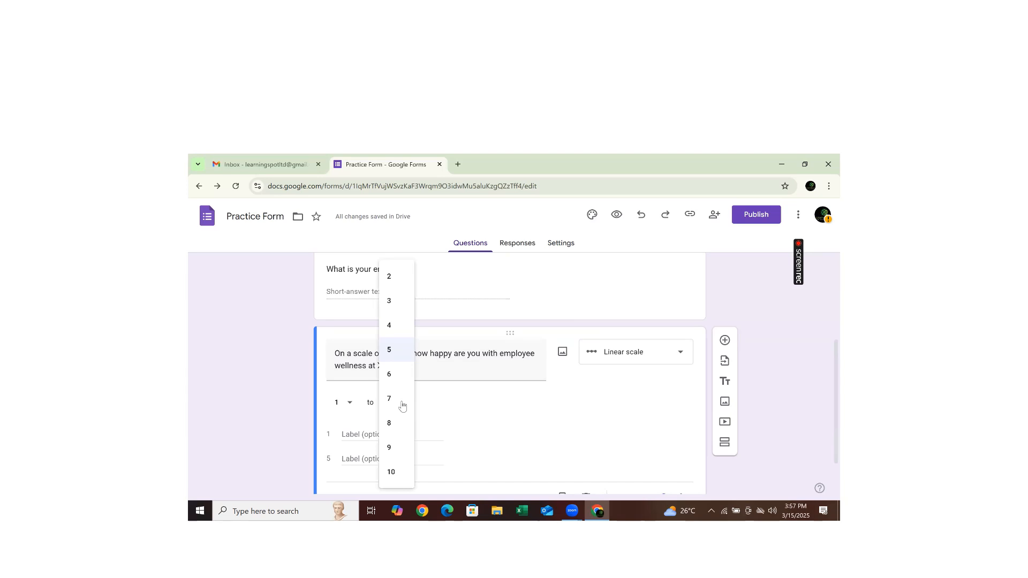
{"action": "left_click", "coordinate": [393, 472]}
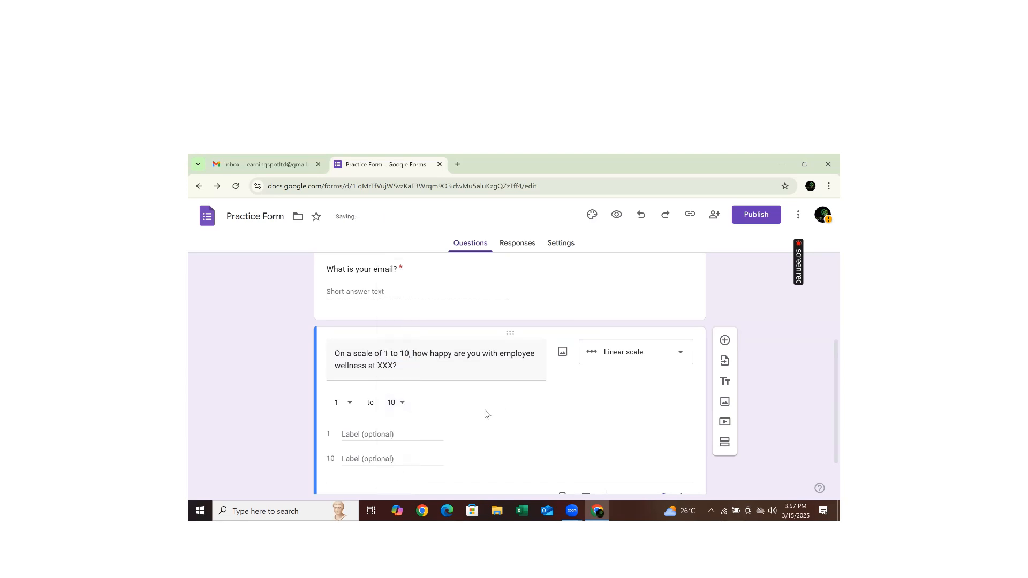
- Label scale value 1 as 'Least Happy'
{"action": "left_click", "coordinate": [345, 435]}
{"action": "type", "text": "Deas"}
{"action": "key", "text": "BackSpace"}
{"action": "key", "text": "BackSpace"}
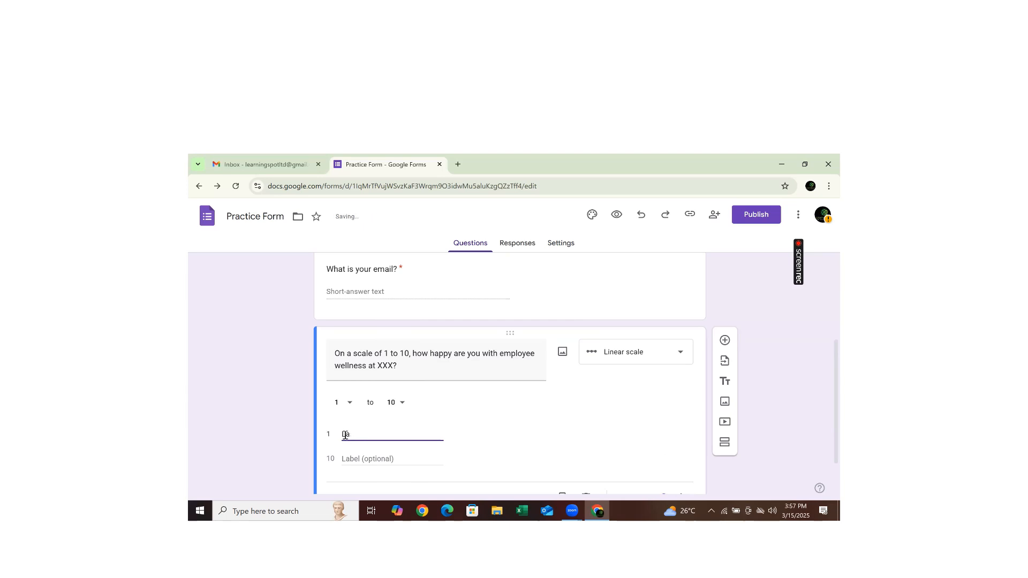
{"action": "type", "text": "3eas"}
{"action": "key", "text": "BackSpace"}
{"action": "type", "text": "east Happy"}
- Label scale value 10 as 'Happiest' and add a new question
{"action": "left_click", "coordinate": [358, 456]}
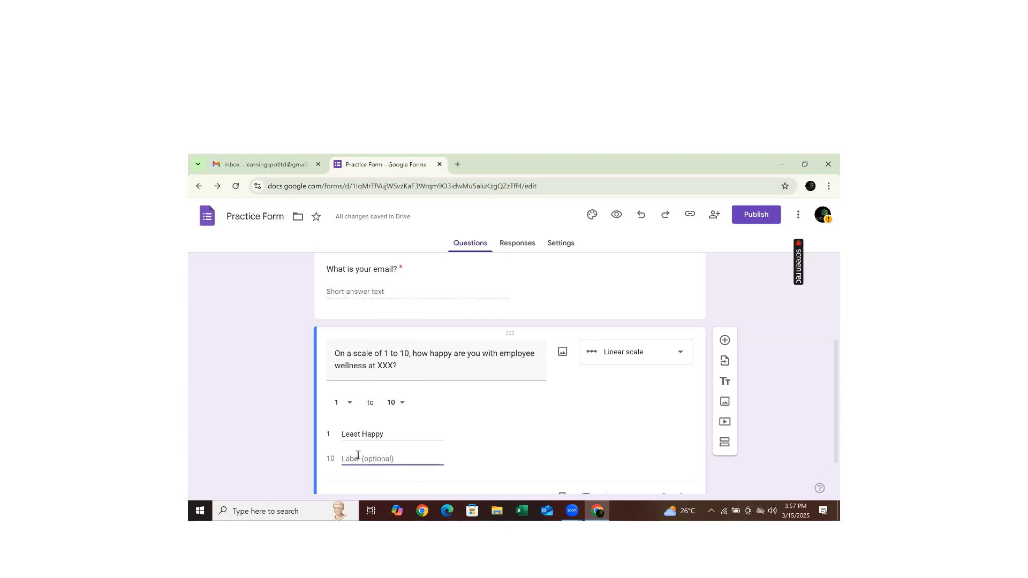
{"action": "type", "text": "H"}
{"action": "key", "text": "BackSpace"}
{"action": "type", "text": "Ha"}
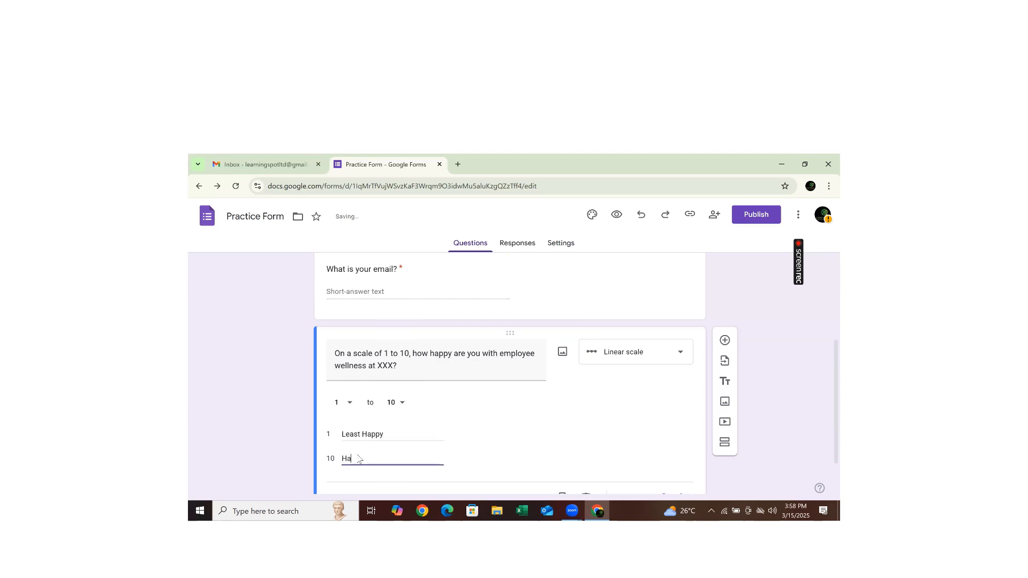
{"action": "type", "text": "ppiest"}
{"action": "scroll", "coordinate": [825, 444], "scroll_direction": "down", "scroll_amount": 1}
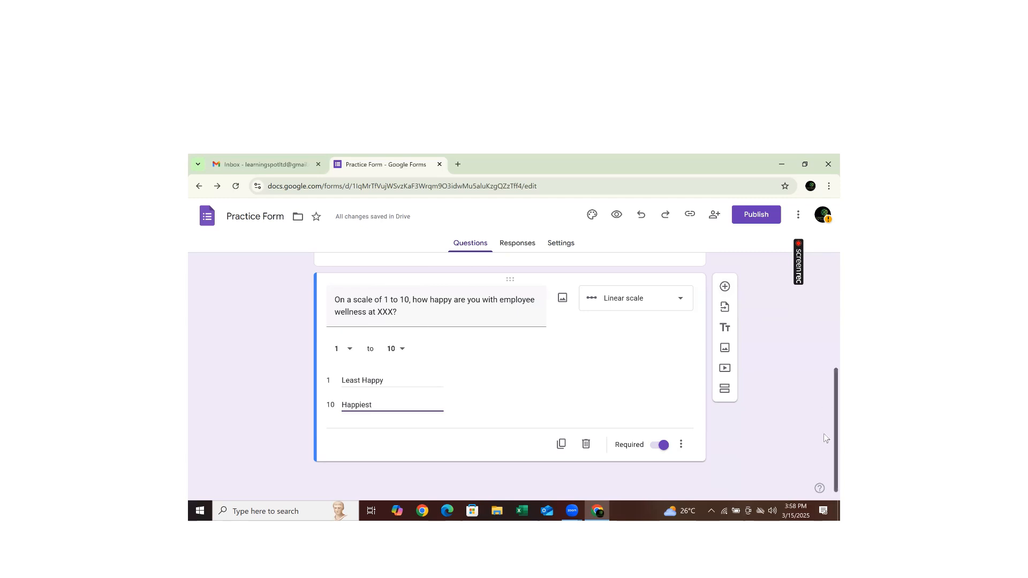
{"action": "left_click", "coordinate": [726, 286]}
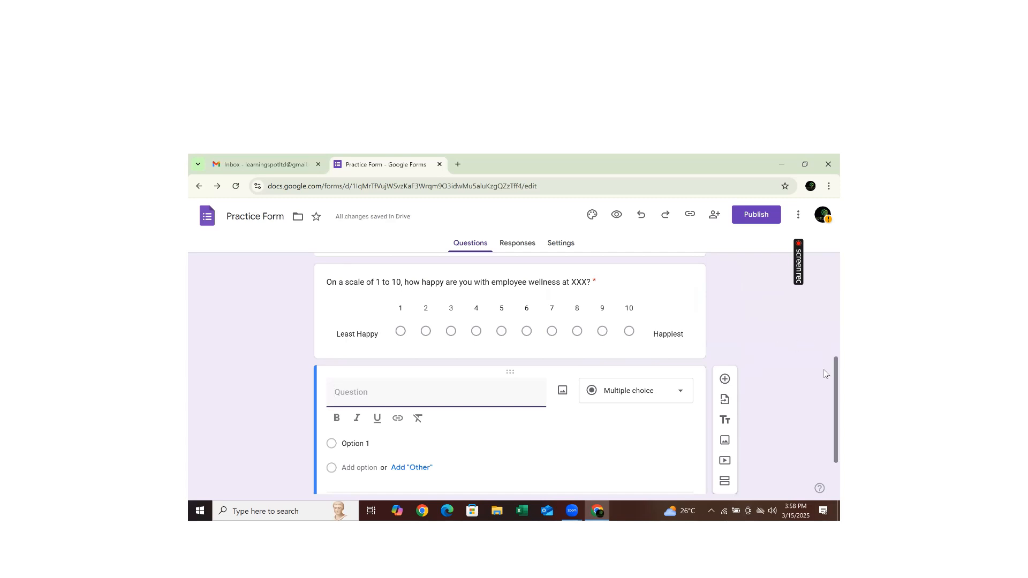
- Ask 'Do you think your salary is processed on time?' with first answer 'Yes, it is processed on time.'
{"action": "scroll", "coordinate": [824, 375], "scroll_direction": "down", "scroll_amount": 1}
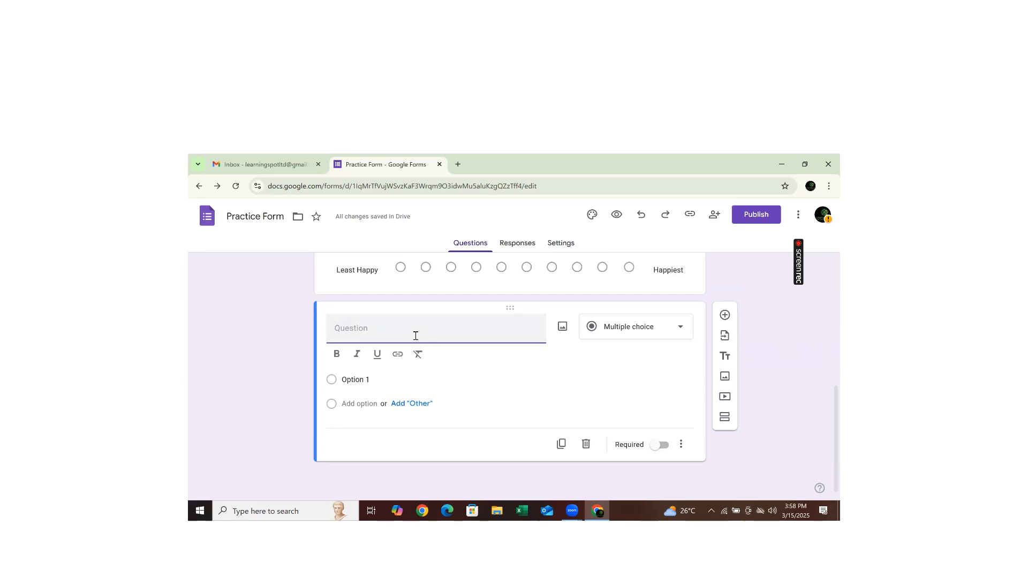
{"action": "type", "text": "Do you think your salary is proc"}
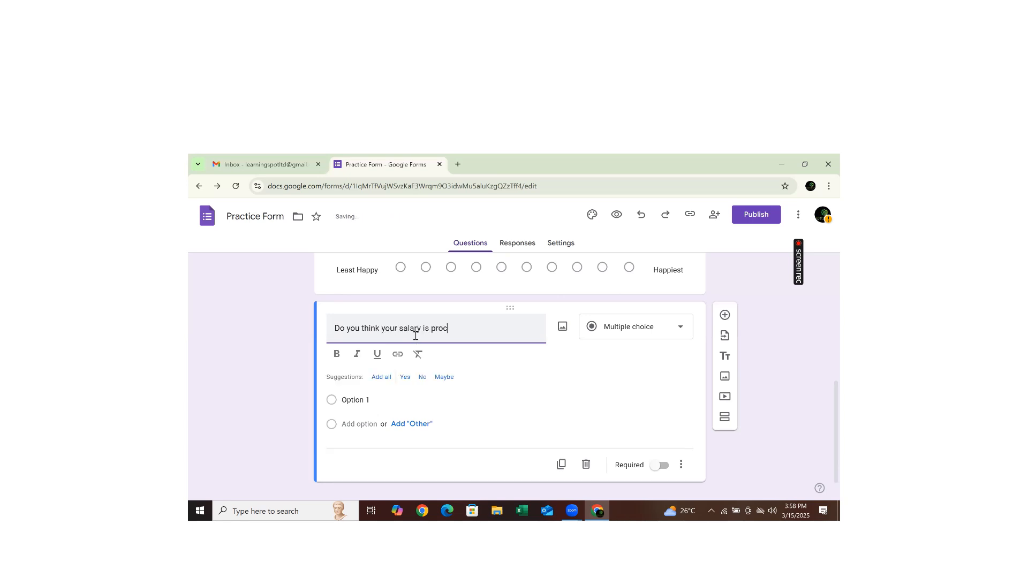
{"action": "type", "text": "essed on time?"}
{"action": "left_click", "coordinate": [359, 401]}
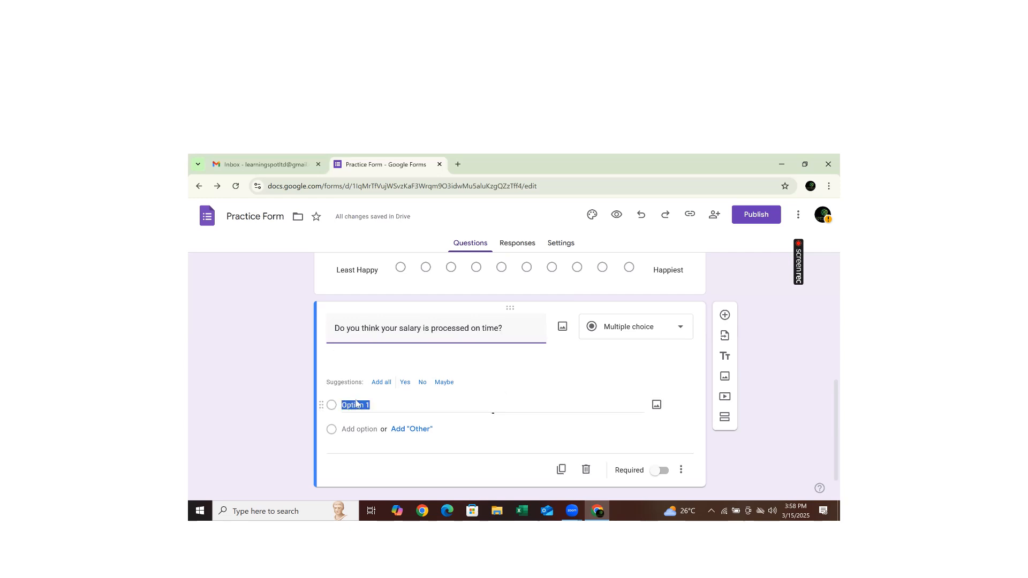
{"action": "type", "text": "Yes"}
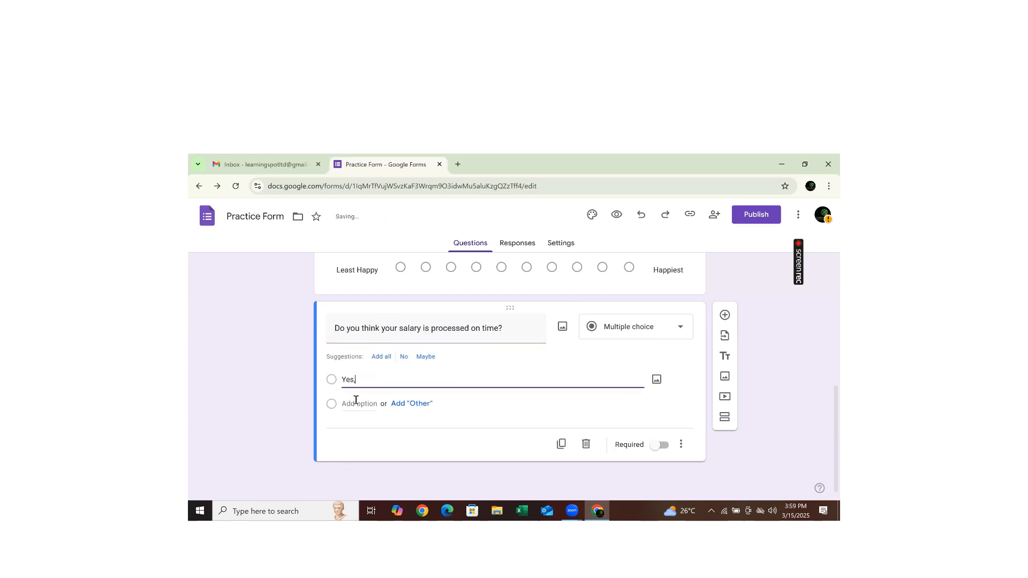
{"action": "type", "text": ", its"}
{"action": "type", "text": "t is por"}
{"action": "type", "text": "r"}
{"action": "key", "text": "BackSpace"}
{"action": "key", "text": "BackSpace"}
{"action": "type", "text": "rocessed on time."}
- Add the answer 'No, it is not processed on time', make it required, and add another question
{"action": "left_click", "coordinate": [355, 403]}
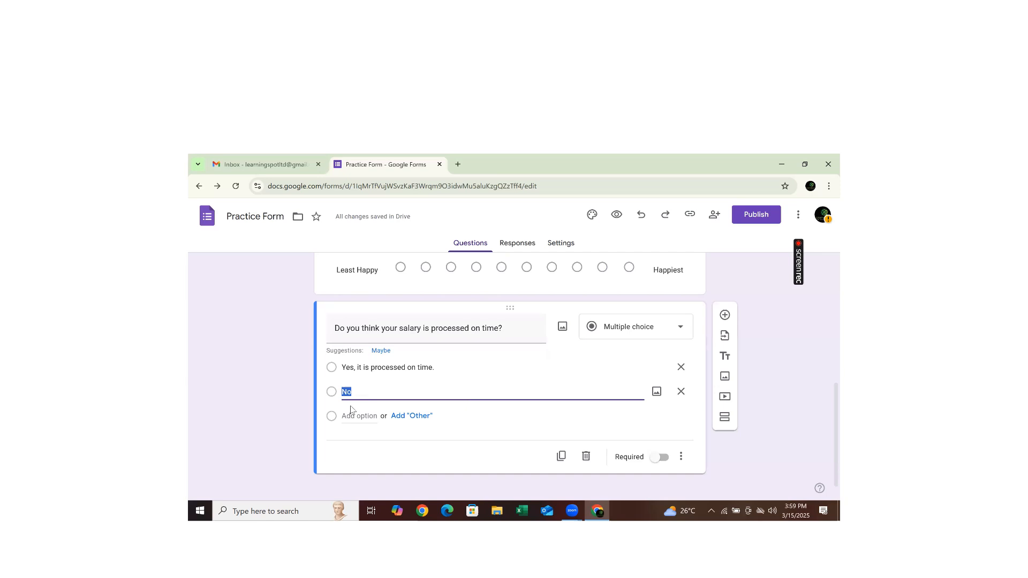
{"action": "left_click", "coordinate": [374, 389]}
{"action": "type", "text": ", it is not processed on t"}
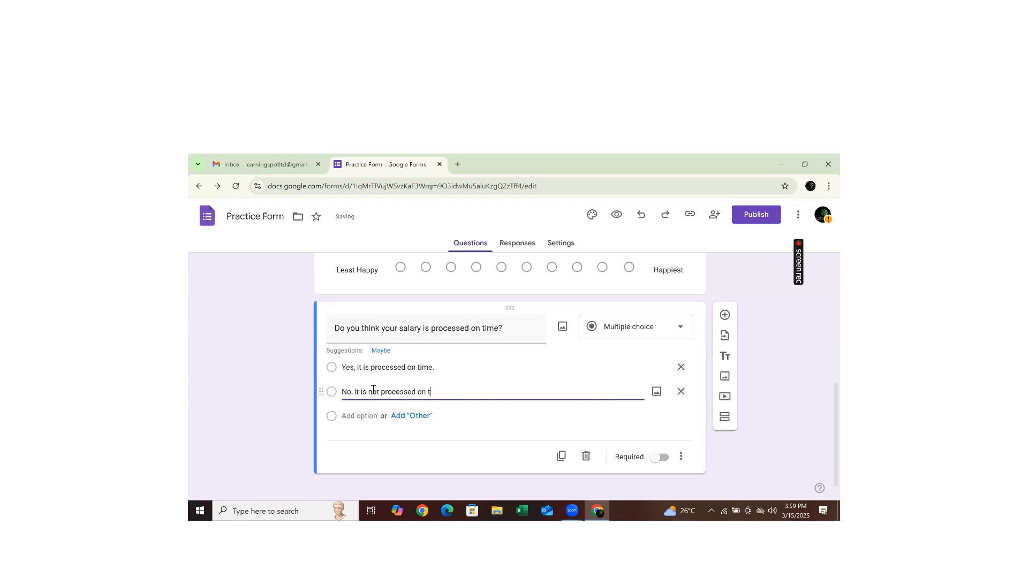
{"action": "type", "text": "ime."}
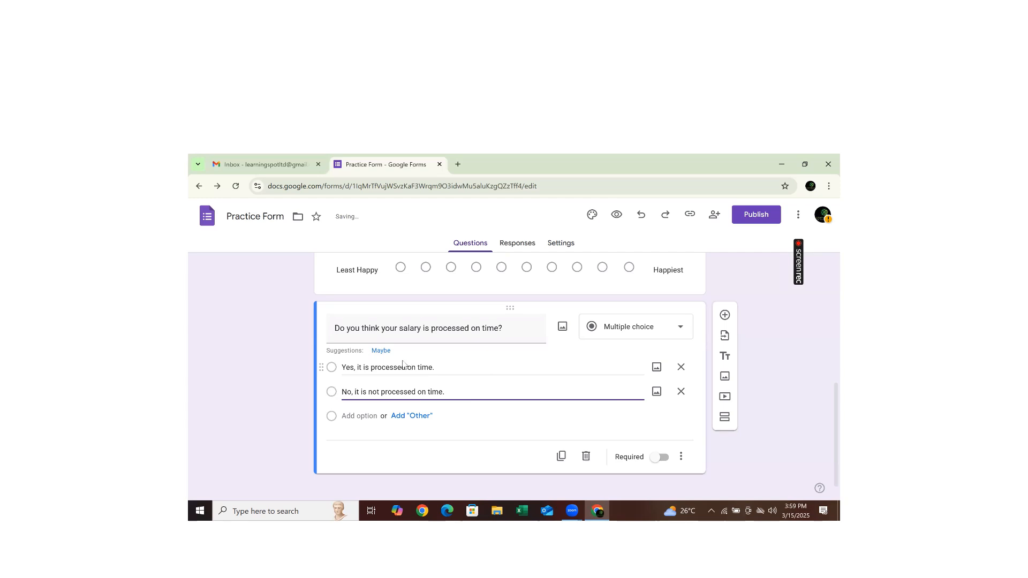
{"action": "left_click", "coordinate": [660, 459]}
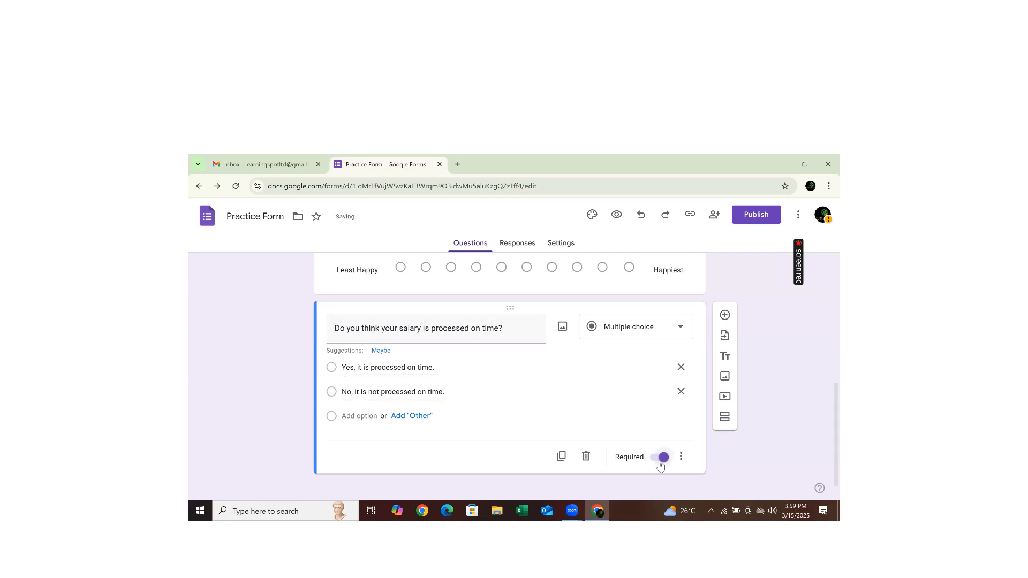
{"action": "left_click", "coordinate": [725, 315]}
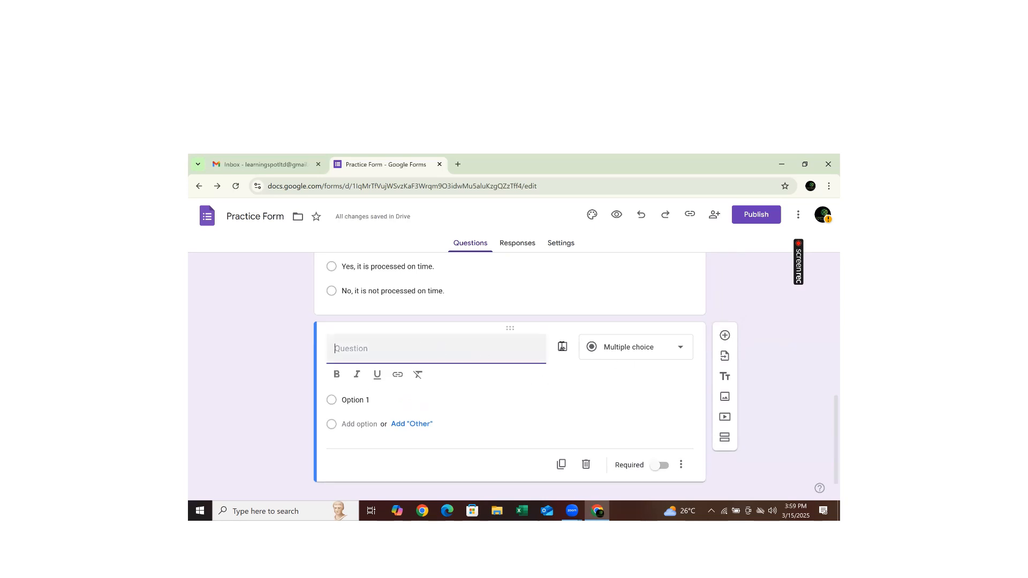
- Create a Drop-down question 'Would you recommend other employees to work with us?'
{"action": "left_click", "coordinate": [680, 348]}
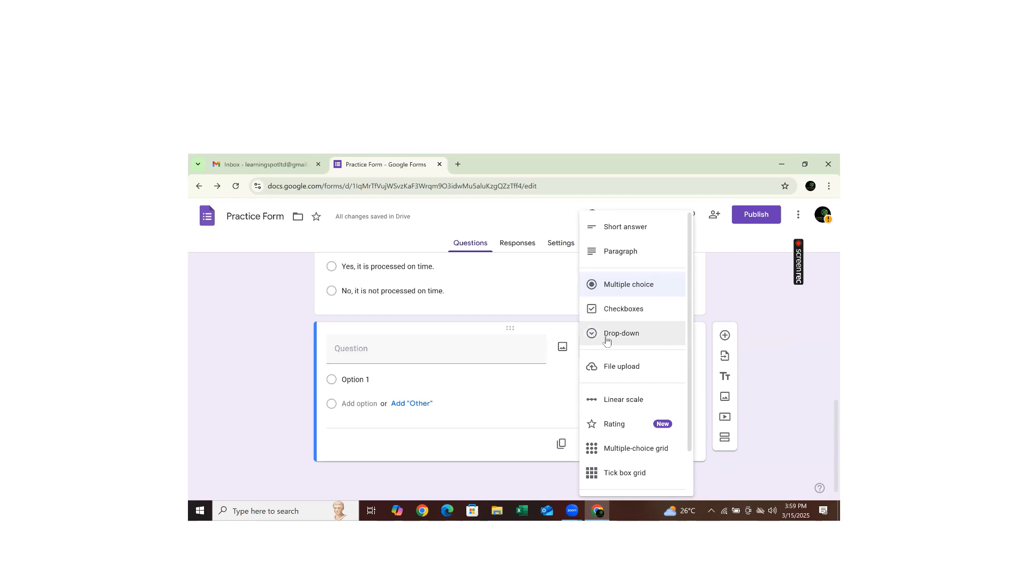
{"action": "left_click", "coordinate": [607, 342]}
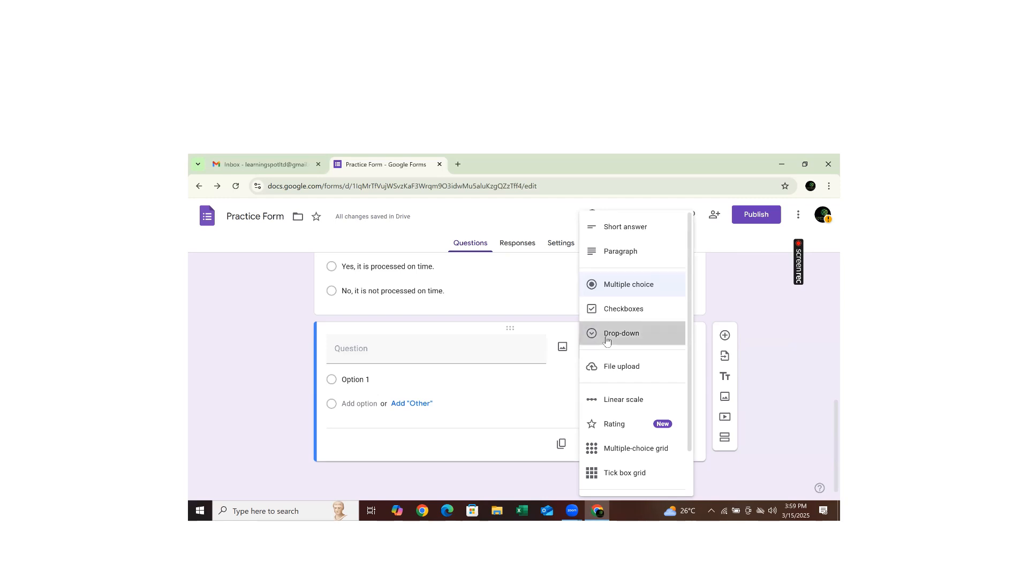
{"action": "left_click", "coordinate": [345, 353]}
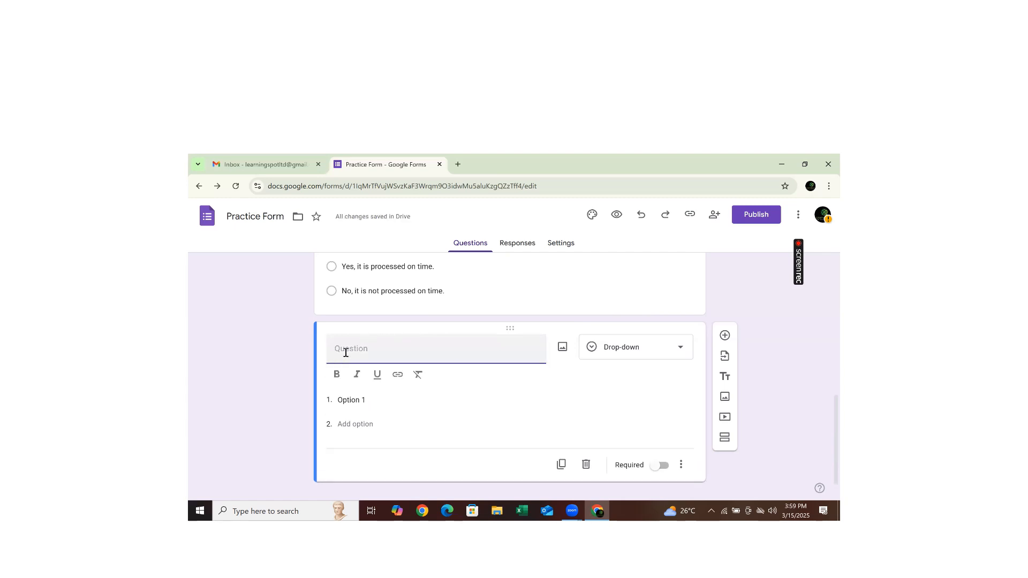
{"action": "type", "text": "Woul"}
{"action": "type", "text": "d you "}
{"action": "type", "text": "rem"}
{"action": "type", "text": "commend"}
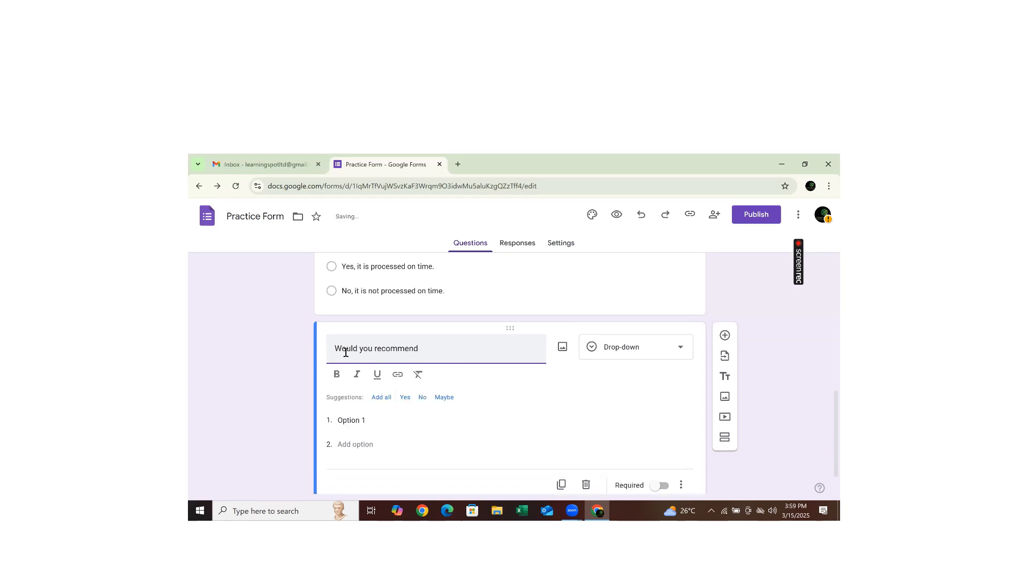
{"action": "type", "text": " other emploiy"}
{"action": "key", "text": "BackSpace"}
{"action": "type", "text": "yees"}
{"action": "type", "text": " to work"}
{"action": "type", "text": " with u"}
{"action": "key", "text": "BackSpace"}
{"action": "type", "text": "with u"}
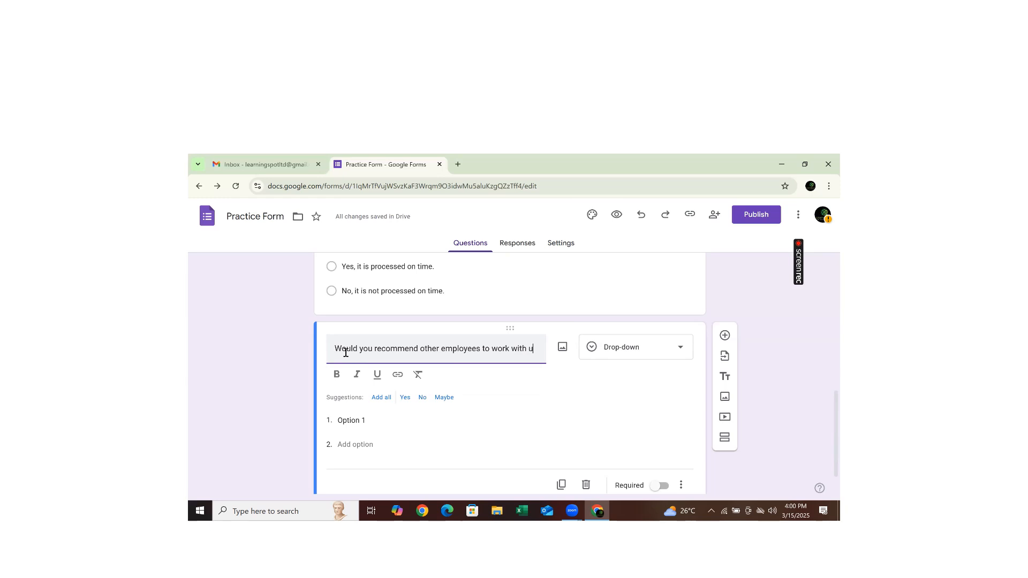
{"action": "type", "text": "s?"}
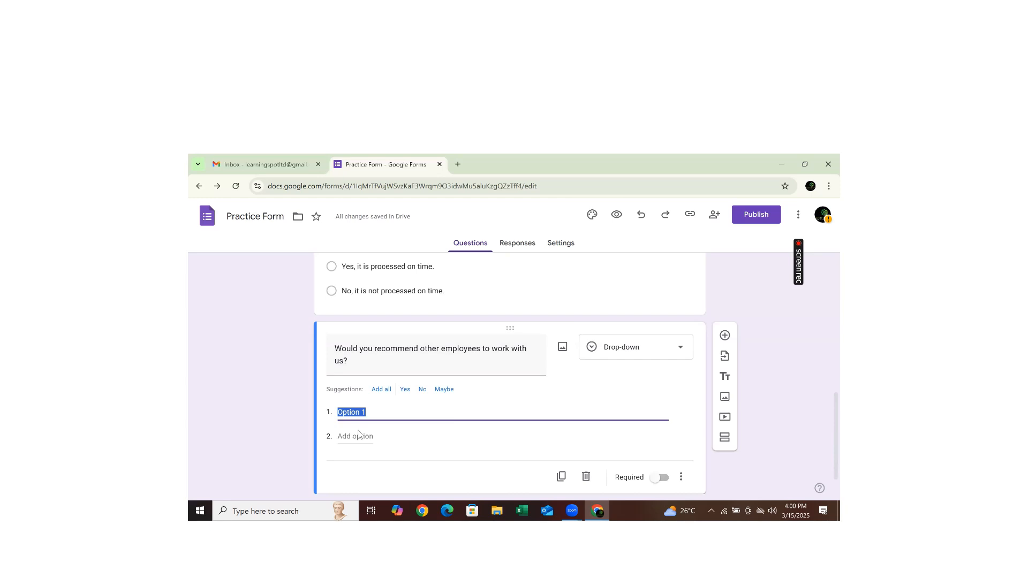
- Give it choices Very Sure, Sure, Moderately sure and Not sure, and make it required
{"action": "type", "text": "Very Sure"}
{"action": "left_click", "coordinate": [358, 436]}
{"action": "type", "text": "Sur"}
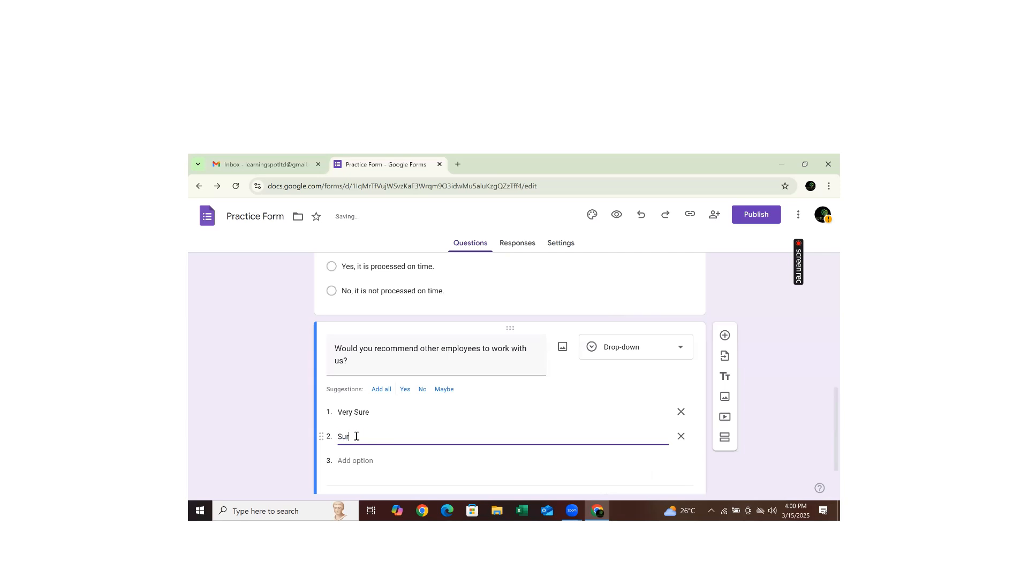
{"action": "left_click", "coordinate": [357, 461]}
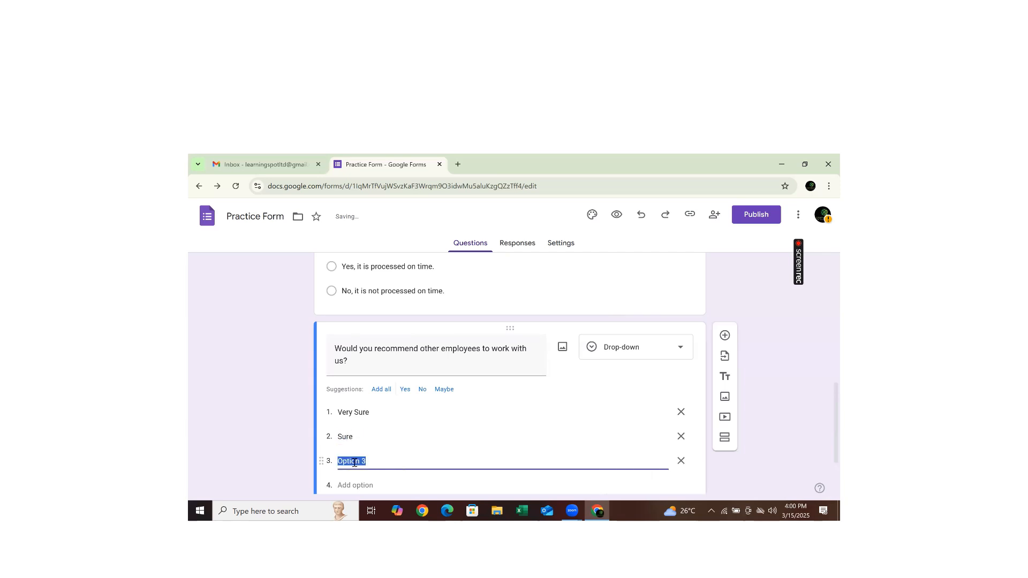
{"action": "type", "text": "Moderately sure"}
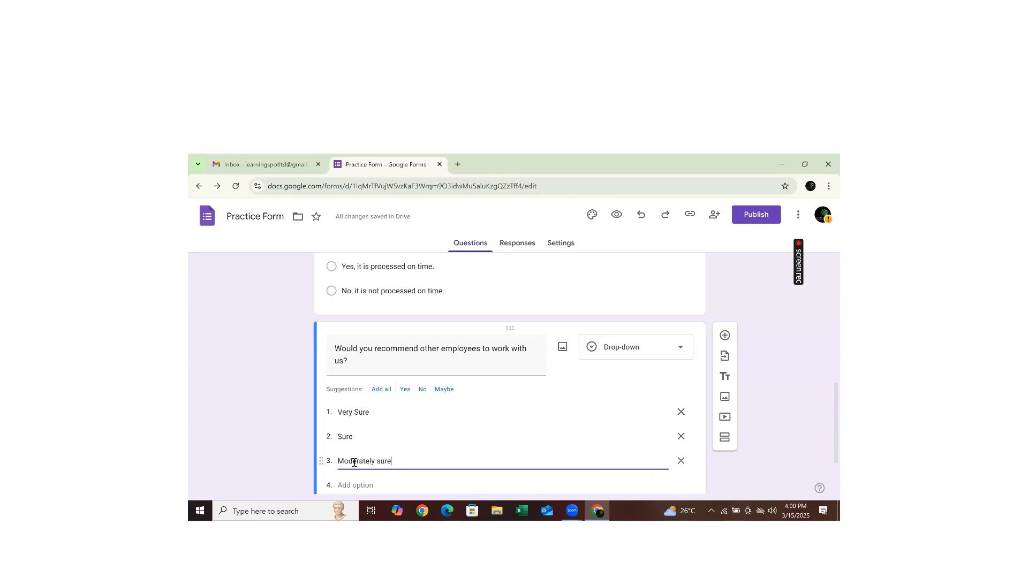
{"action": "left_click", "coordinate": [346, 492]}
{"action": "type", "text": "No"}
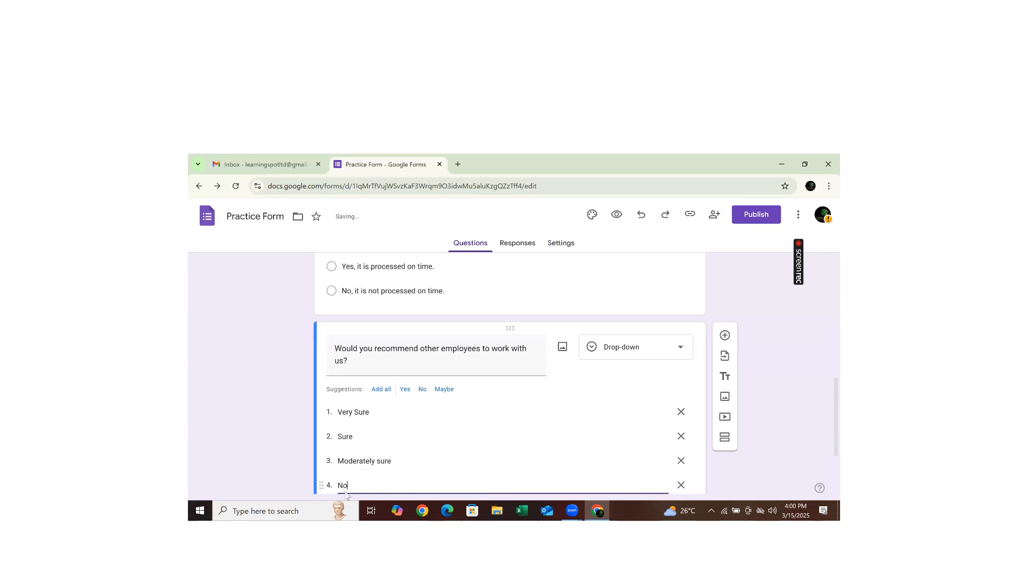
{"action": "type", "text": "t sure"}
{"action": "scroll", "coordinate": [824, 402], "scroll_direction": "down", "scroll_amount": 2}
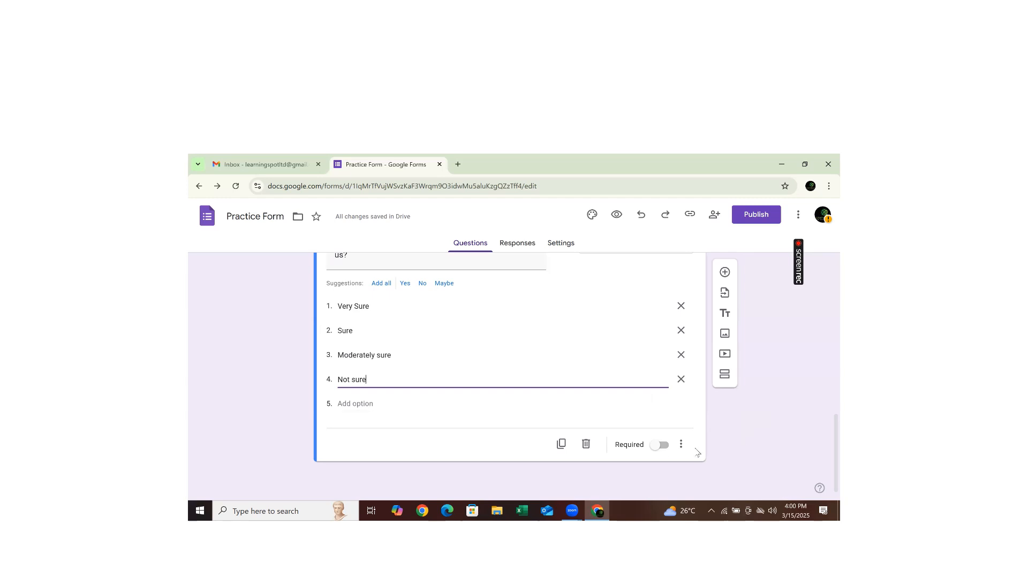
{"action": "left_click", "coordinate": [661, 449]}
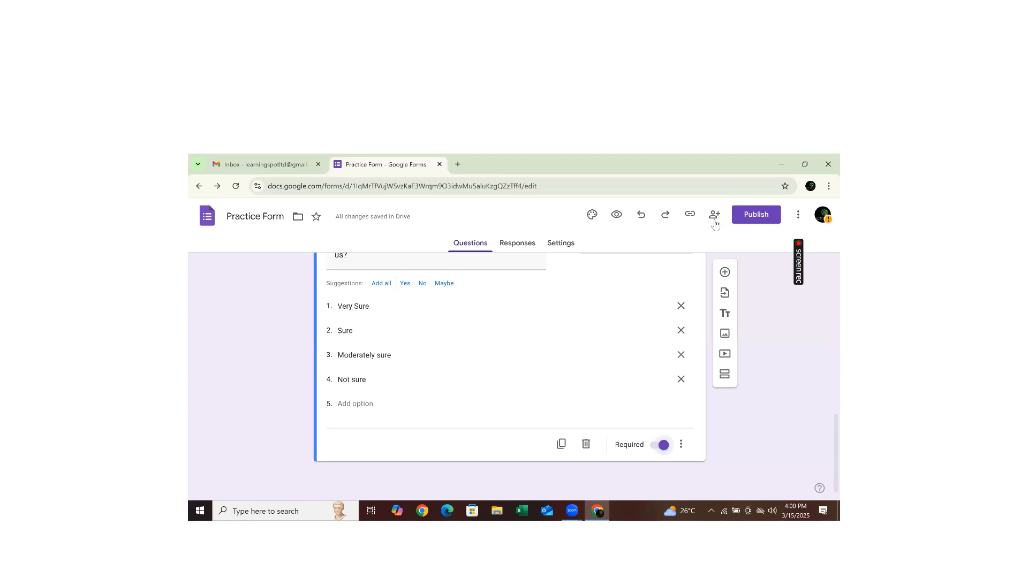
- Preview Practice Form in a new tab, copy the responder link, and return to the editor
{"action": "left_click", "coordinate": [616, 217]}
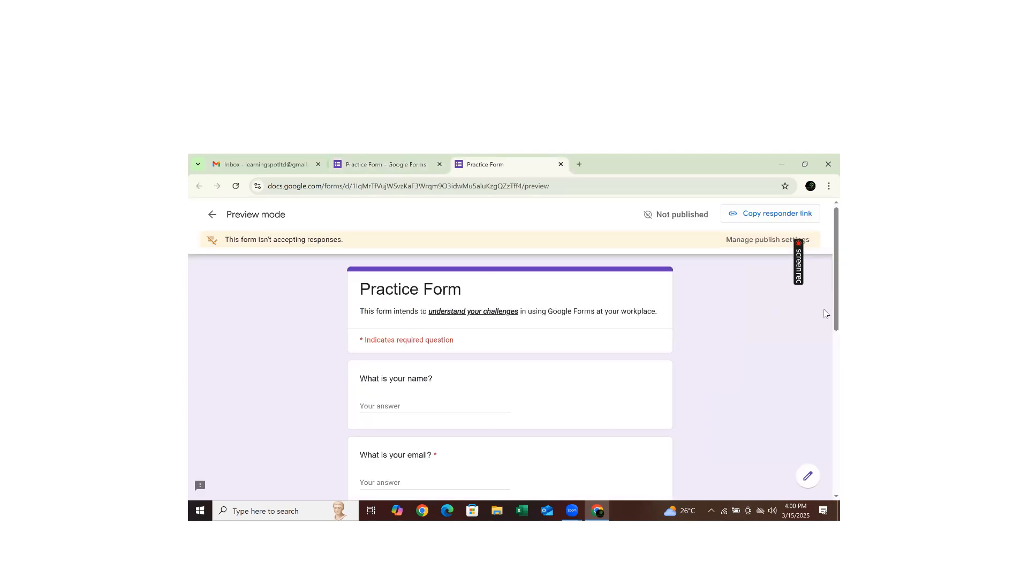
{"action": "scroll", "coordinate": [825, 316], "scroll_direction": "down", "scroll_amount": 1}
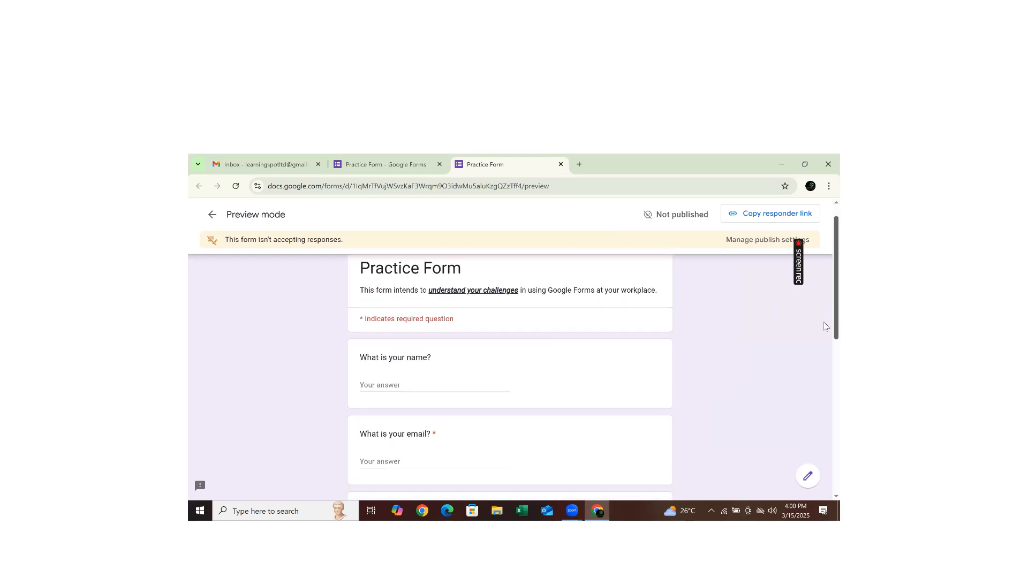
{"action": "scroll", "coordinate": [824, 345], "scroll_direction": "down", "scroll_amount": 3}
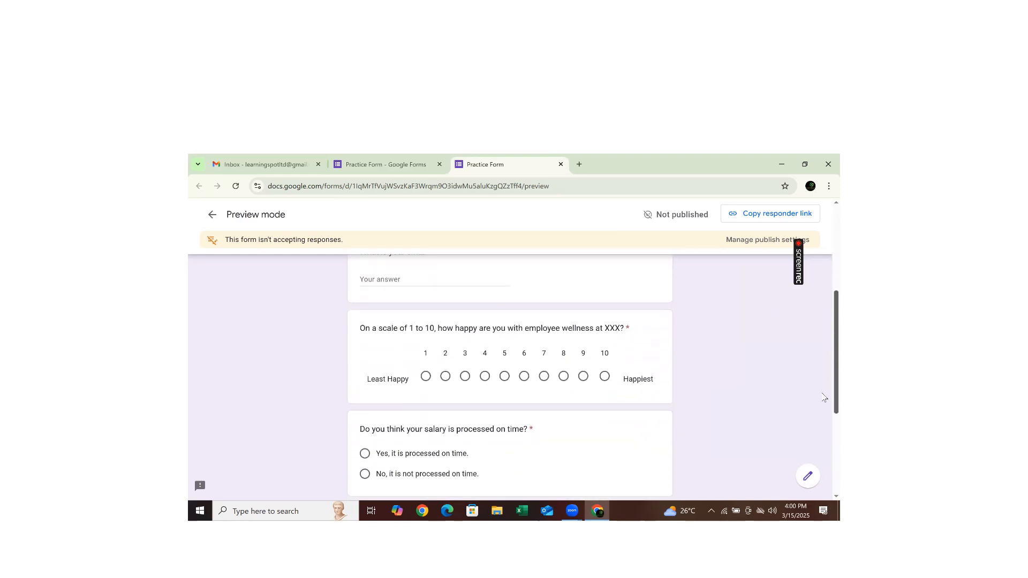
{"action": "scroll", "coordinate": [816, 423], "scroll_direction": "down", "scroll_amount": 2}
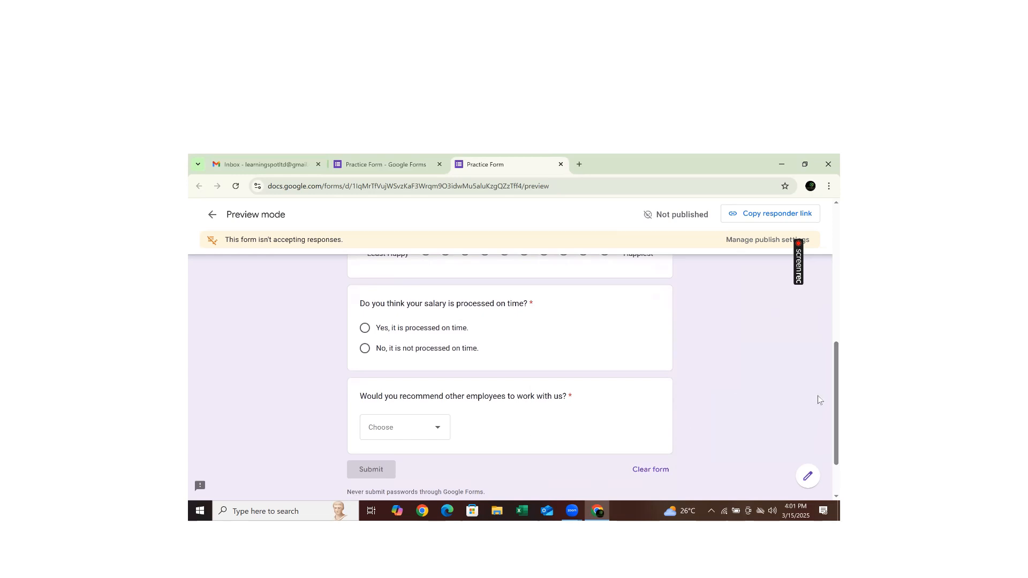
{"action": "scroll", "coordinate": [824, 401], "scroll_direction": "up", "scroll_amount": 5}
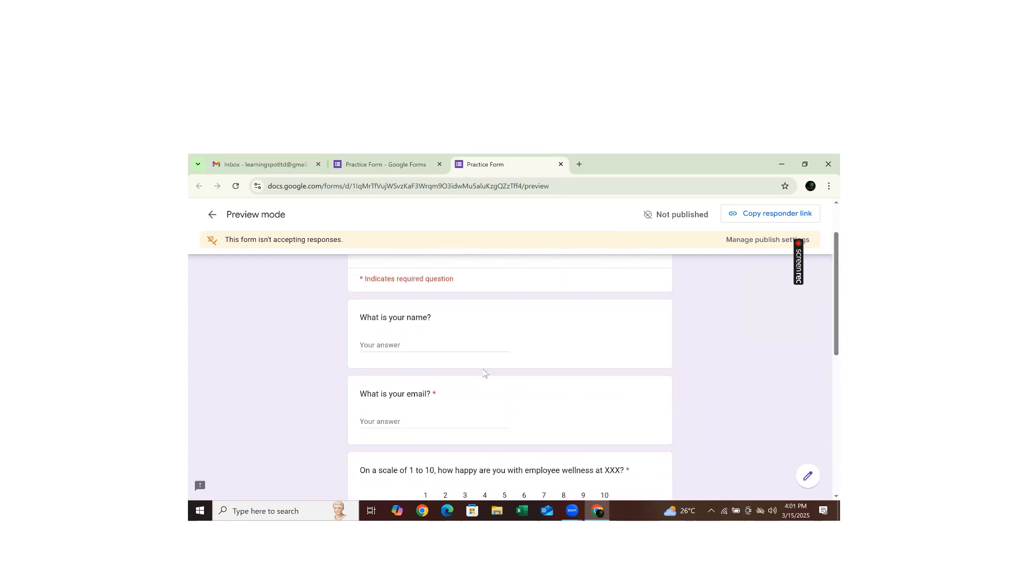
{"action": "scroll", "coordinate": [825, 332], "scroll_direction": "up", "scroll_amount": 2}
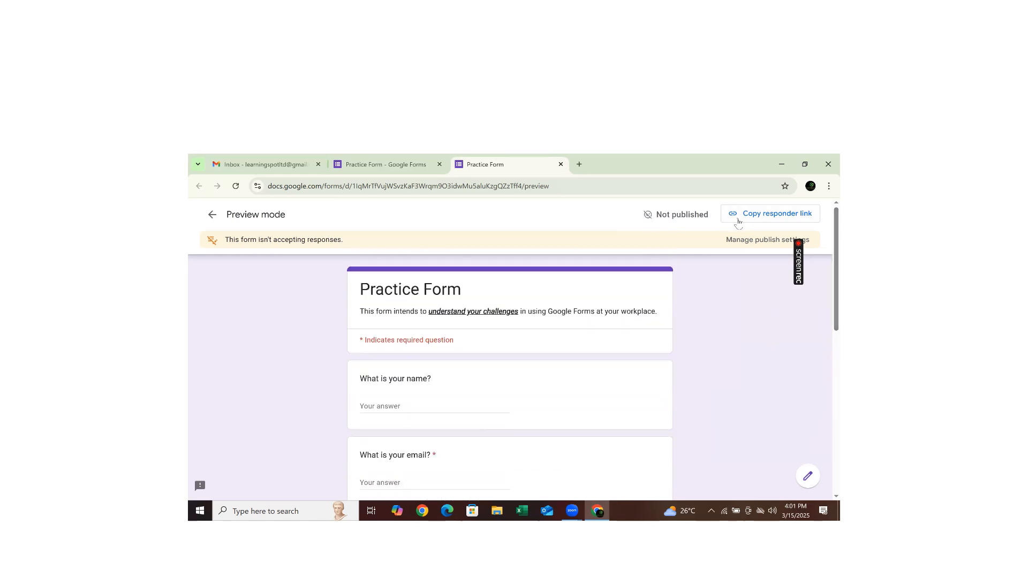
{"action": "left_click", "coordinate": [789, 214]}
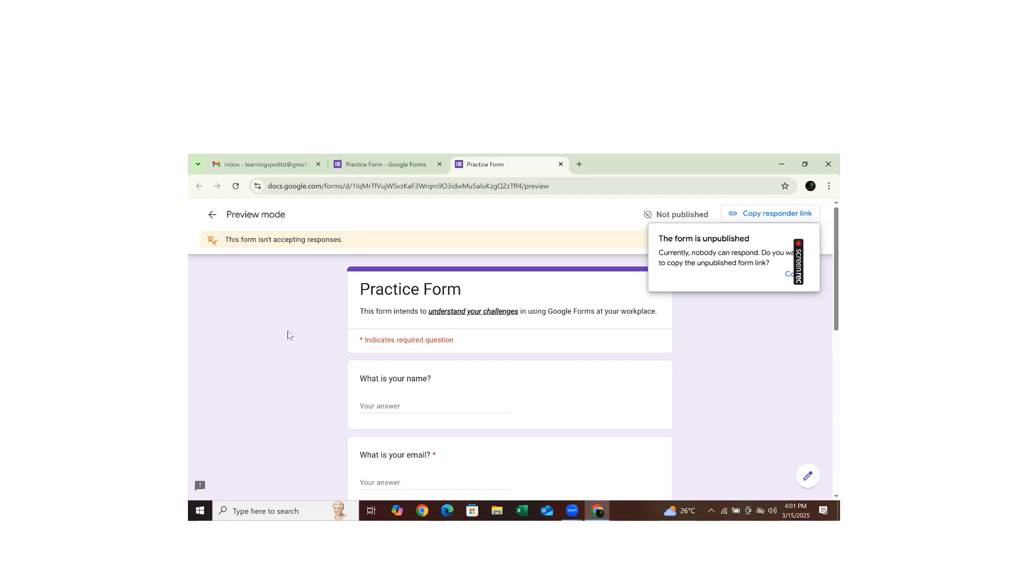
{"action": "key", "text": "ctrl+shift+Tab"}
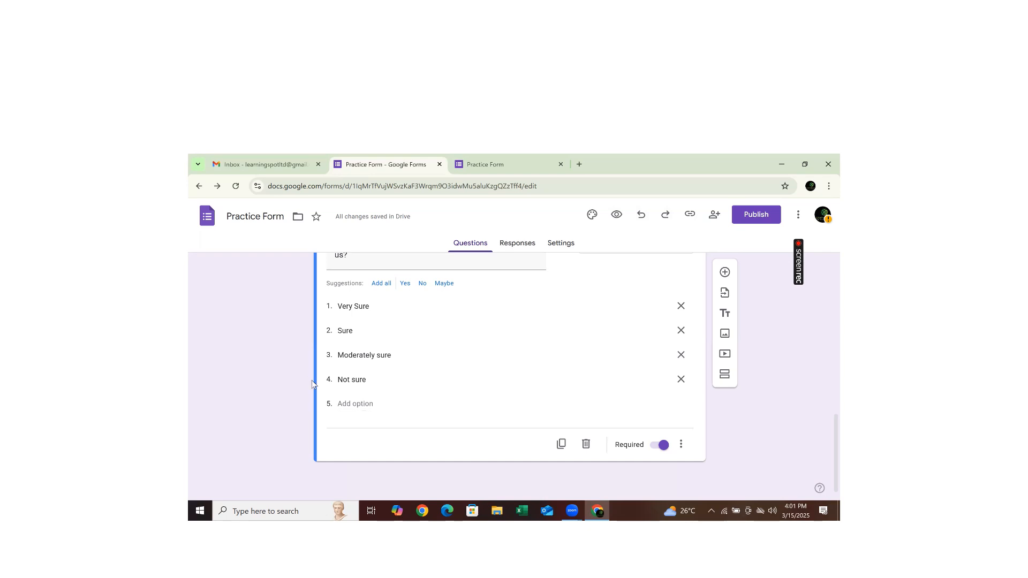
- Set responder view to Restricted, then back to Anyone with the link, and confirm
{"action": "left_click", "coordinate": [752, 216]}
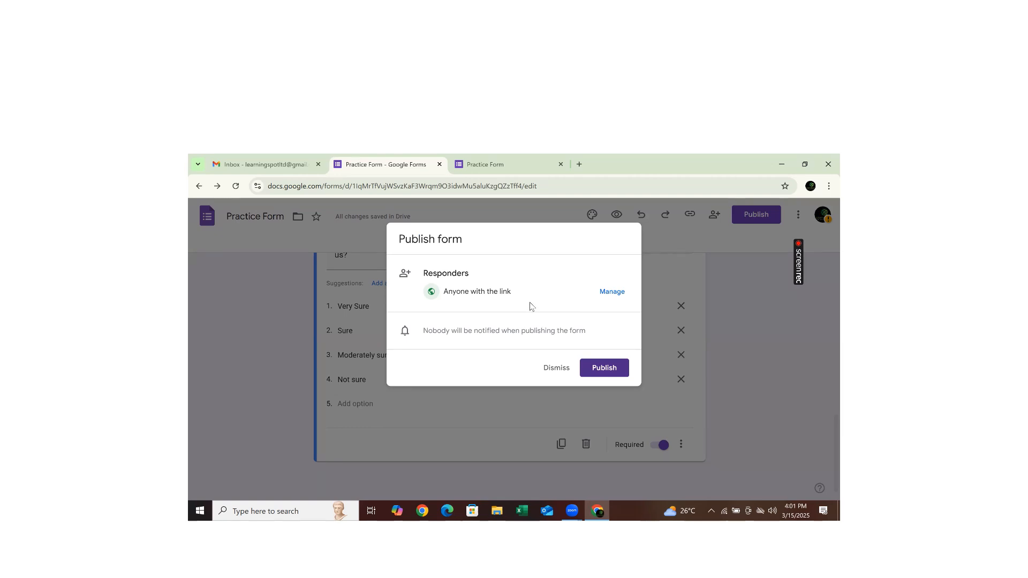
{"action": "left_click", "coordinate": [603, 298]}
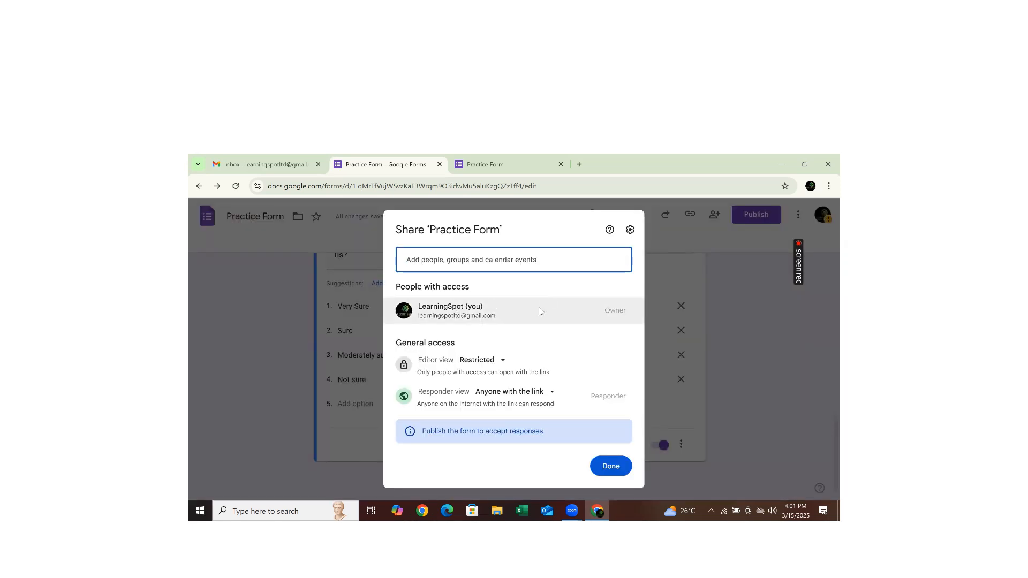
{"action": "mouse_move", "coordinate": [461, 305]}
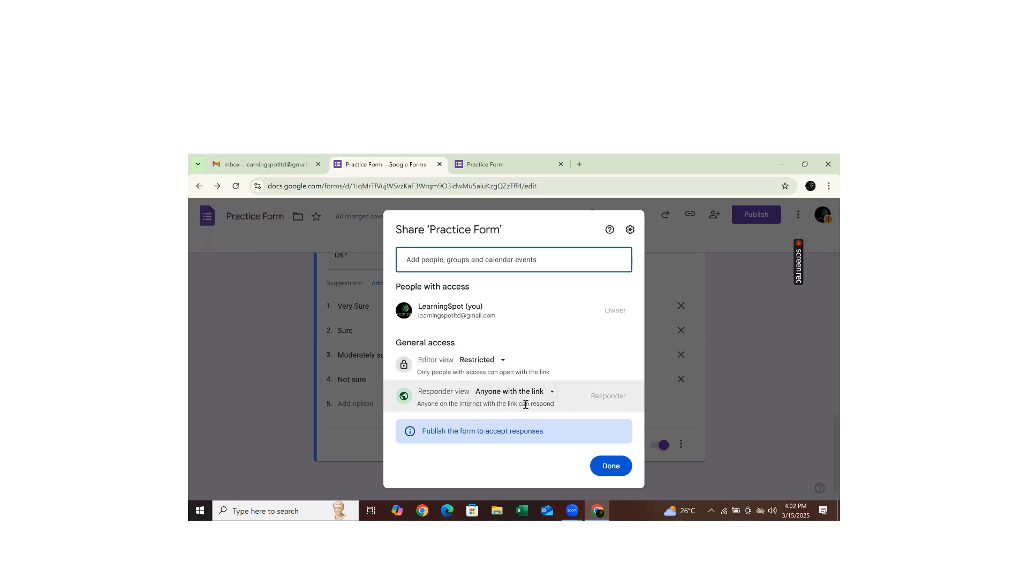
{"action": "left_click", "coordinate": [552, 395]}
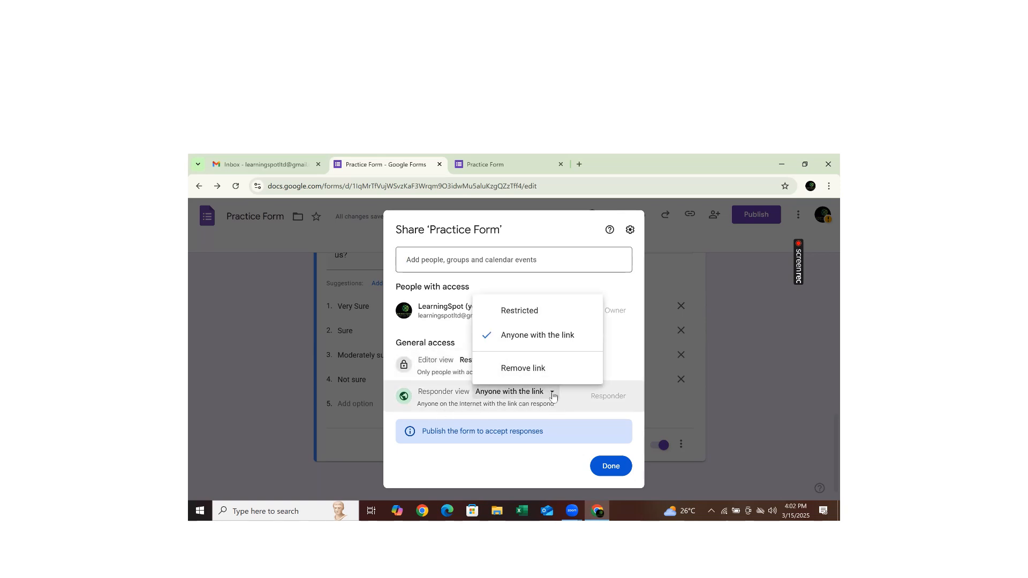
{"action": "left_click", "coordinate": [524, 321]}
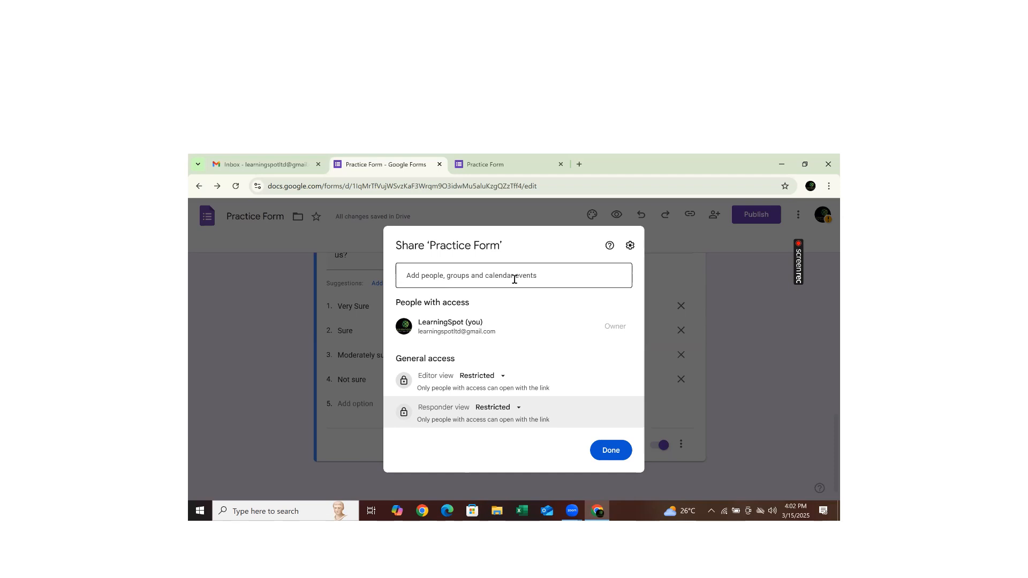
{"action": "left_click", "coordinate": [516, 408]}
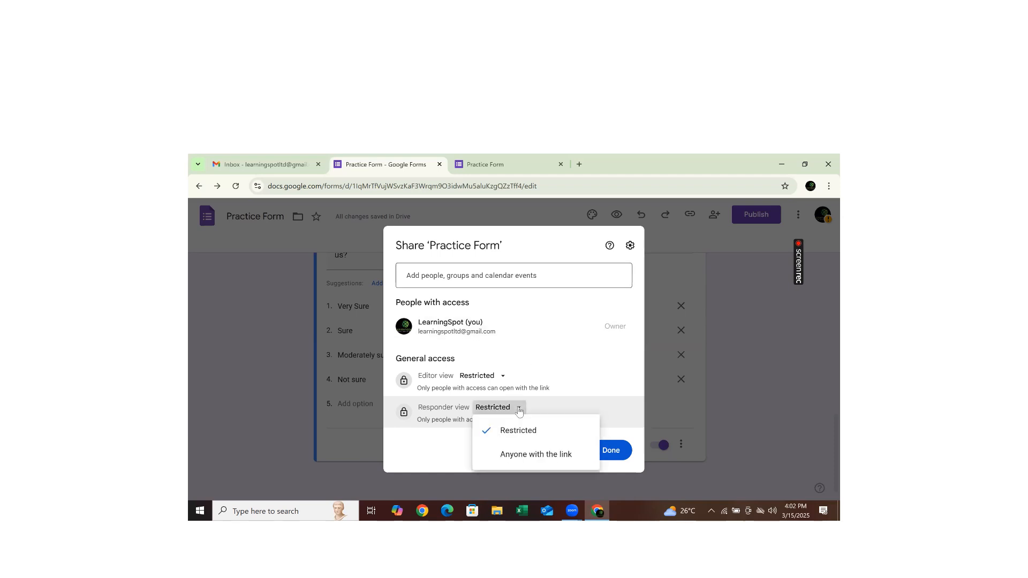
{"action": "left_click", "coordinate": [506, 457]}
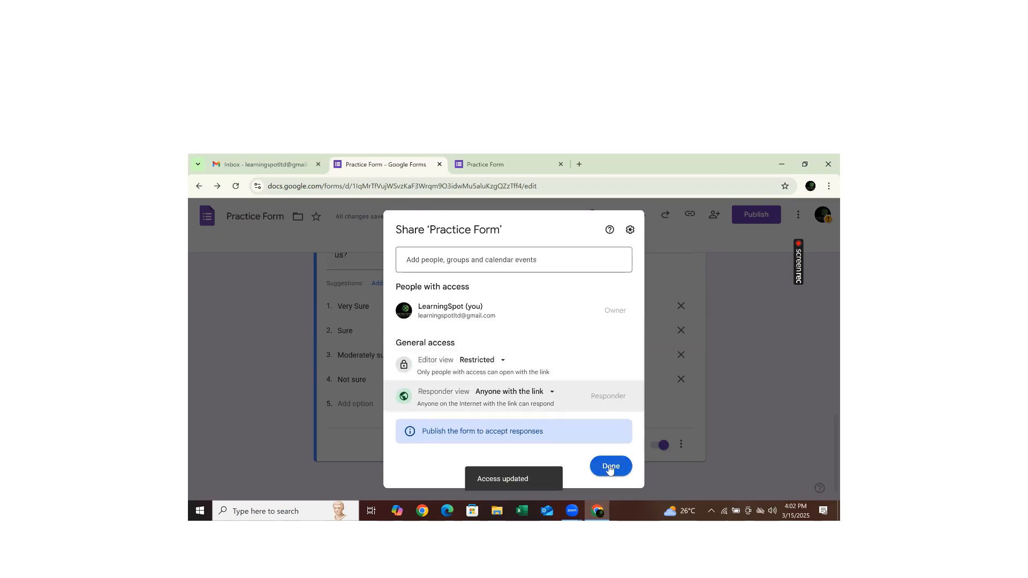
{"action": "left_click", "coordinate": [611, 467]}
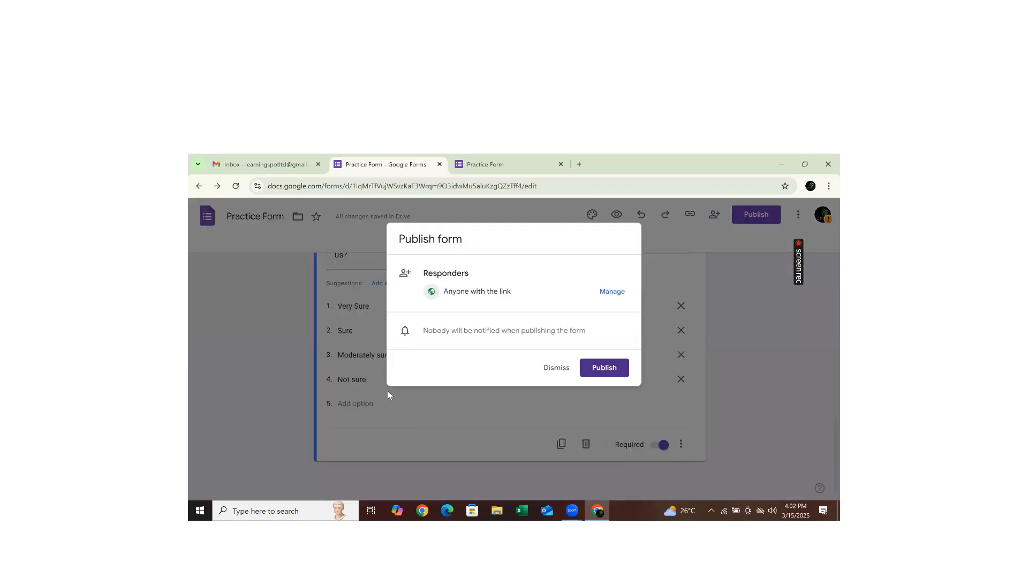
- Publish the form and copy its shortened responder link
{"action": "left_click", "coordinate": [598, 369]}
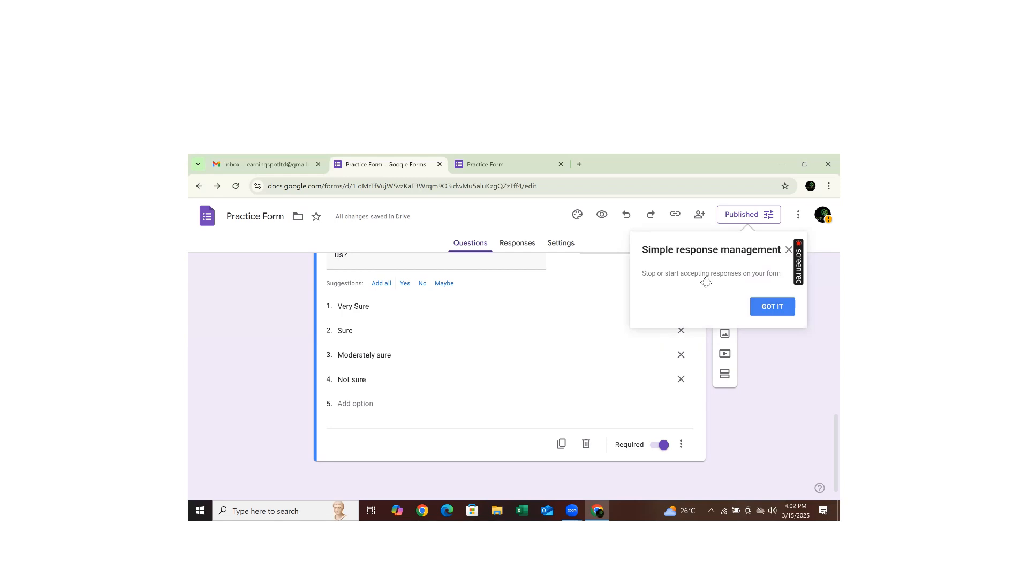
{"action": "left_click", "coordinate": [788, 250]}
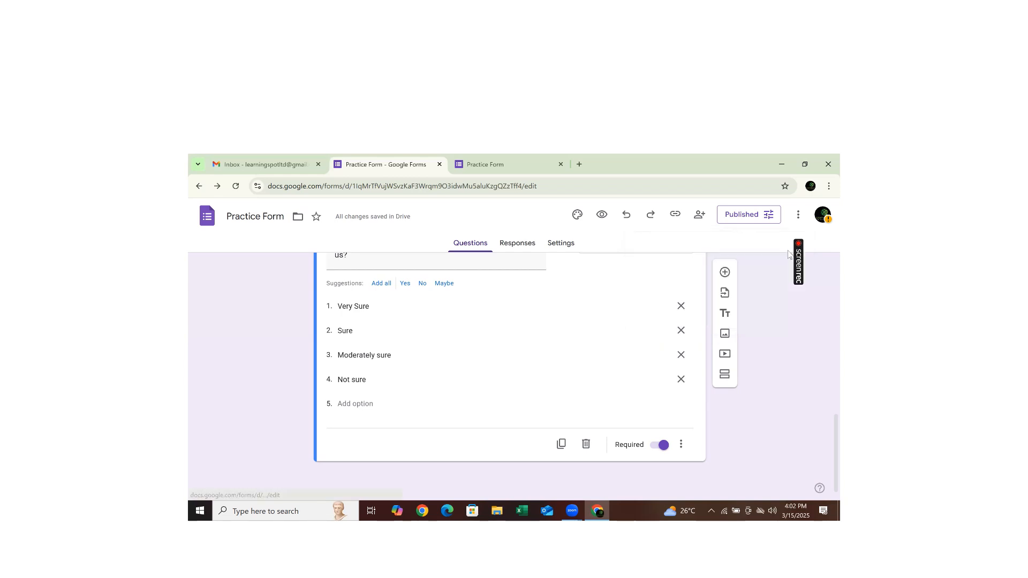
{"action": "left_click", "coordinate": [676, 215]}
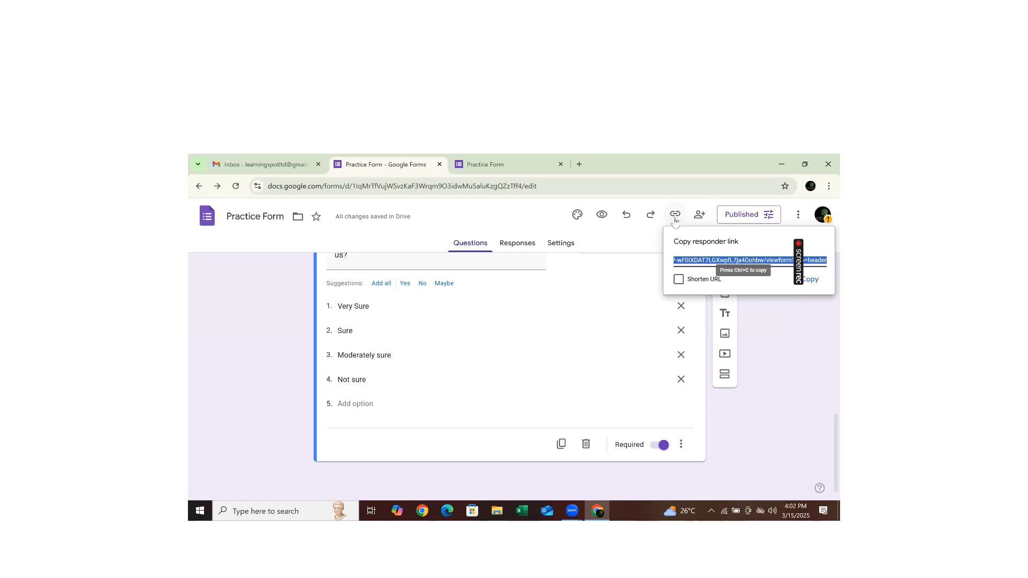
{"action": "left_click", "coordinate": [679, 280]}
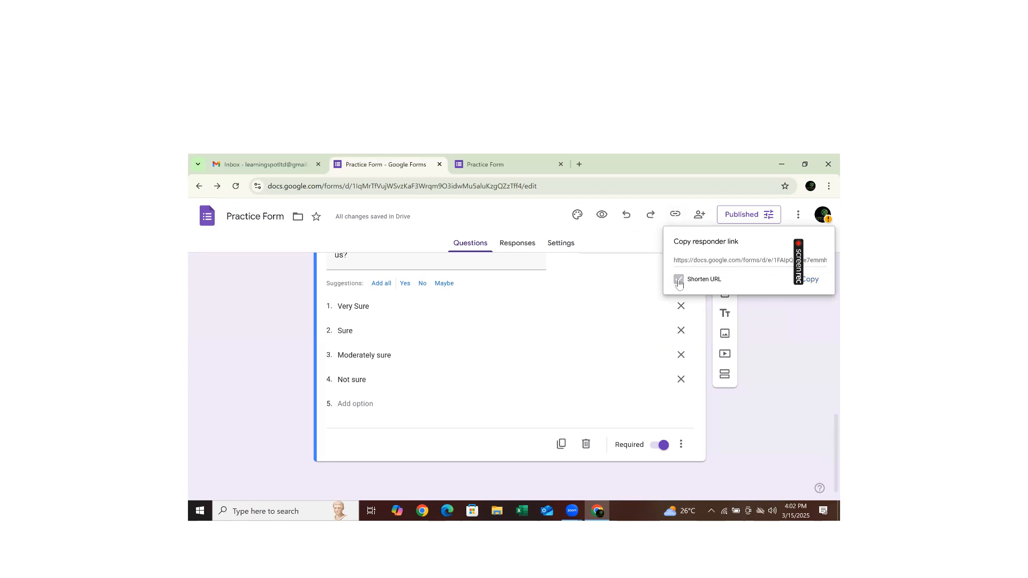
{"action": "left_click", "coordinate": [814, 281]}
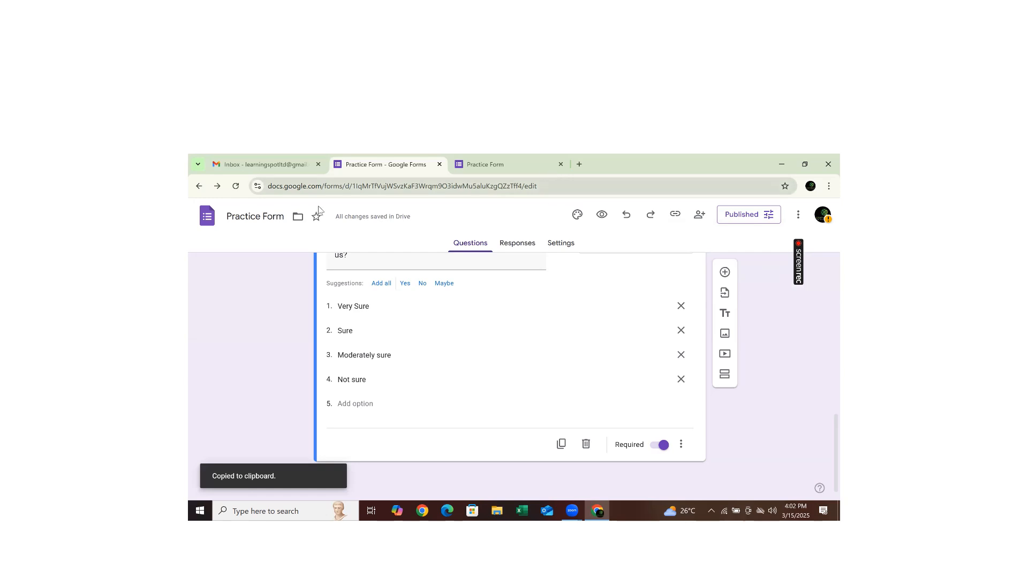
{"action": "left_click", "coordinate": [484, 166]}
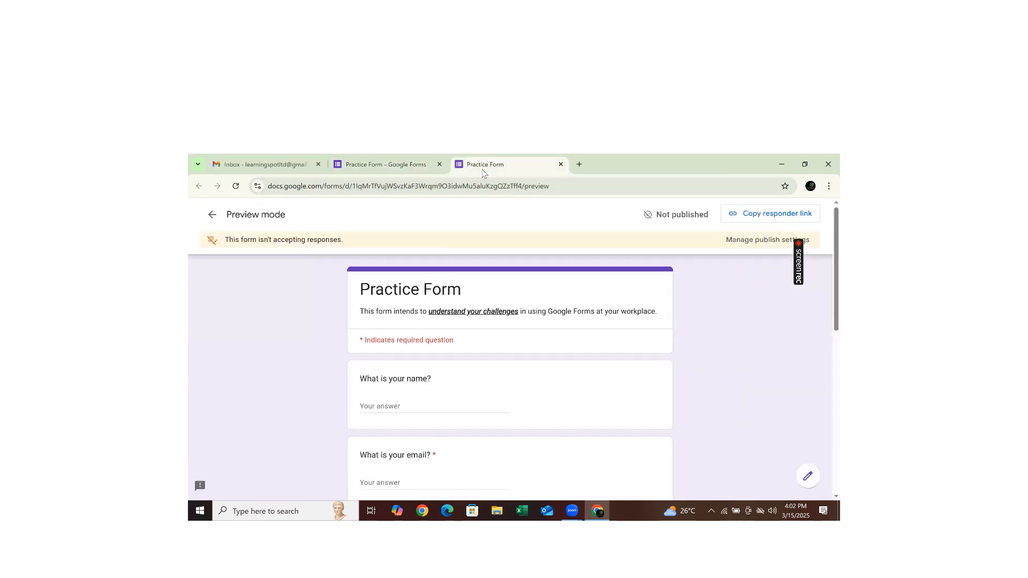
- Open the copied form link and enter the respondent's name and email
{"action": "left_click", "coordinate": [444, 187]}
{"action": "key", "text": "ctrl+v"}
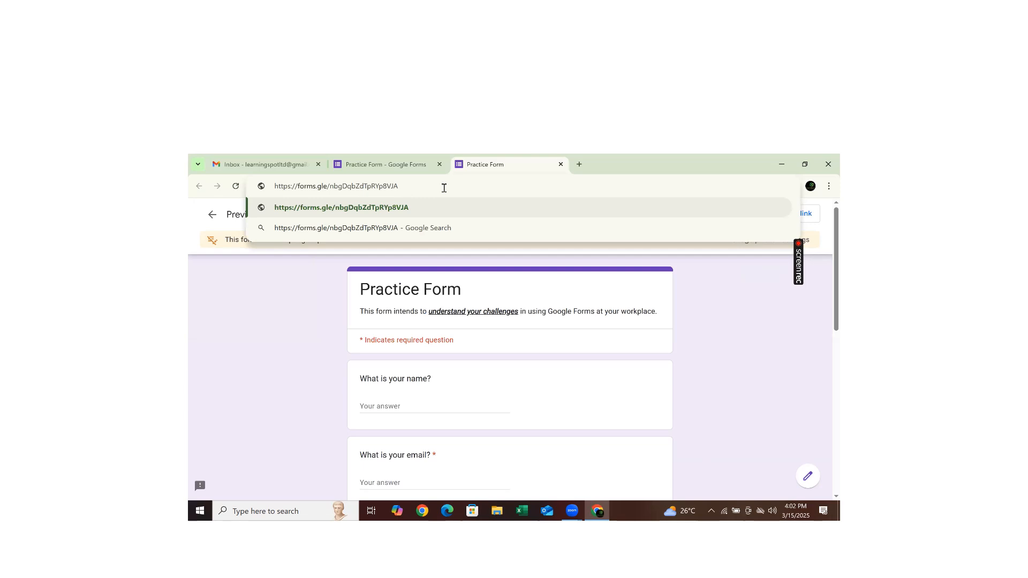
{"action": "key", "text": "Return"}
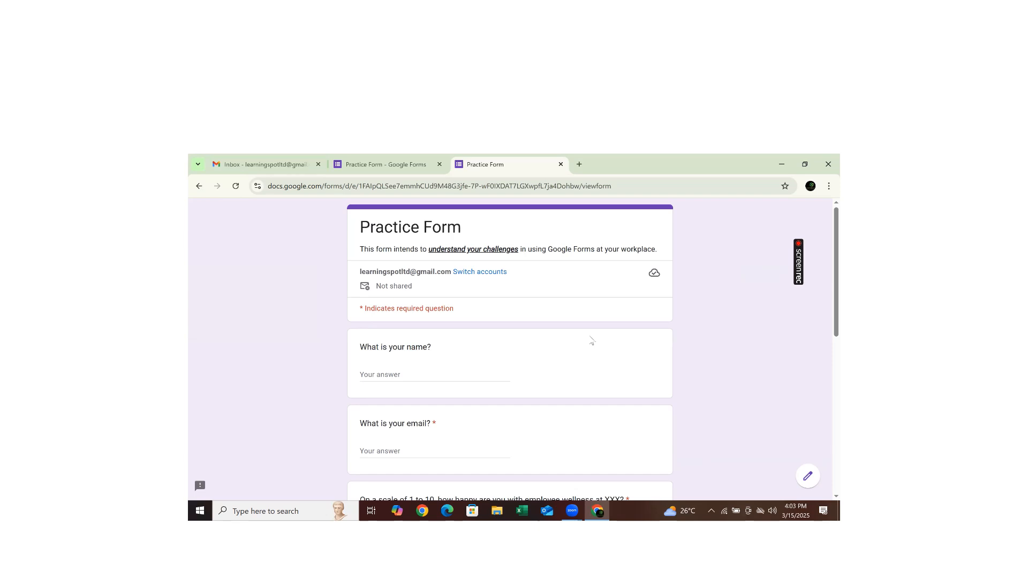
{"action": "left_click", "coordinate": [397, 373]}
{"action": "type", "text": "Alex"}
{"action": "left_click", "coordinate": [388, 449]}
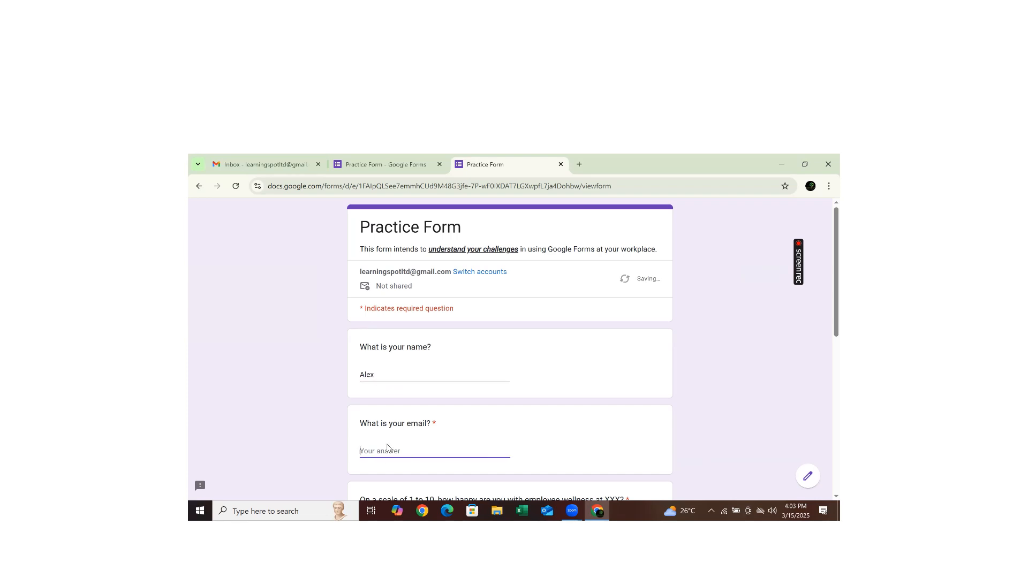
- Rate wellness 7, answer salary processed on time, pick Very Sure, and submit
{"action": "scroll", "coordinate": [823, 300], "scroll_direction": "down", "scroll_amount": 3}
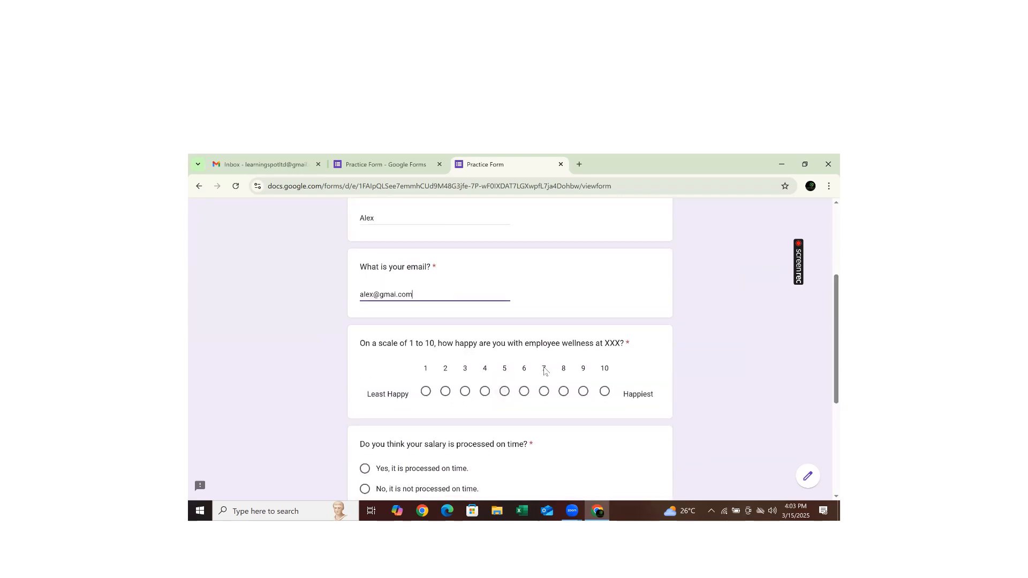
{"action": "left_click", "coordinate": [544, 371]}
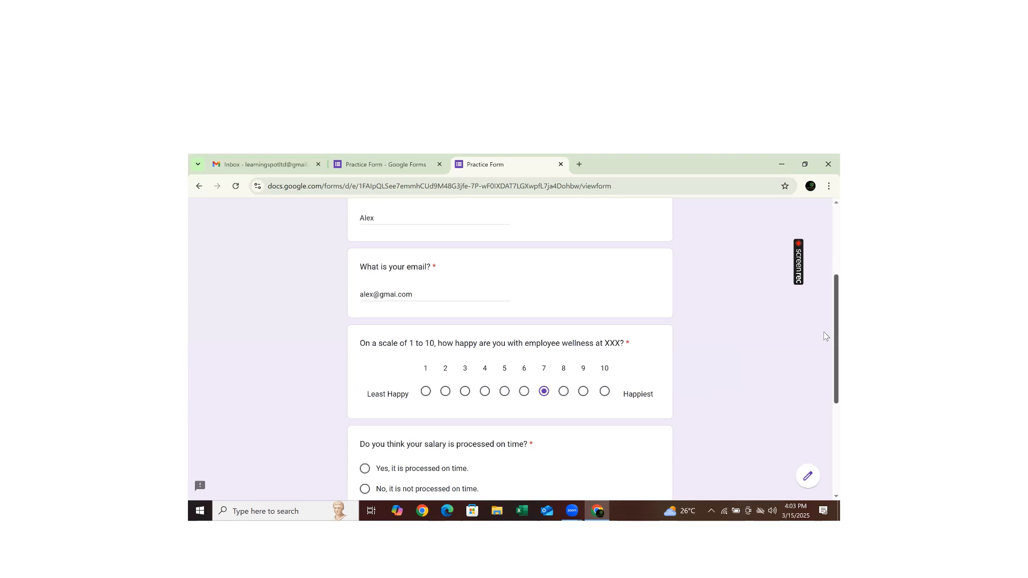
{"action": "scroll", "coordinate": [823, 336], "scroll_direction": "down", "scroll_amount": 3}
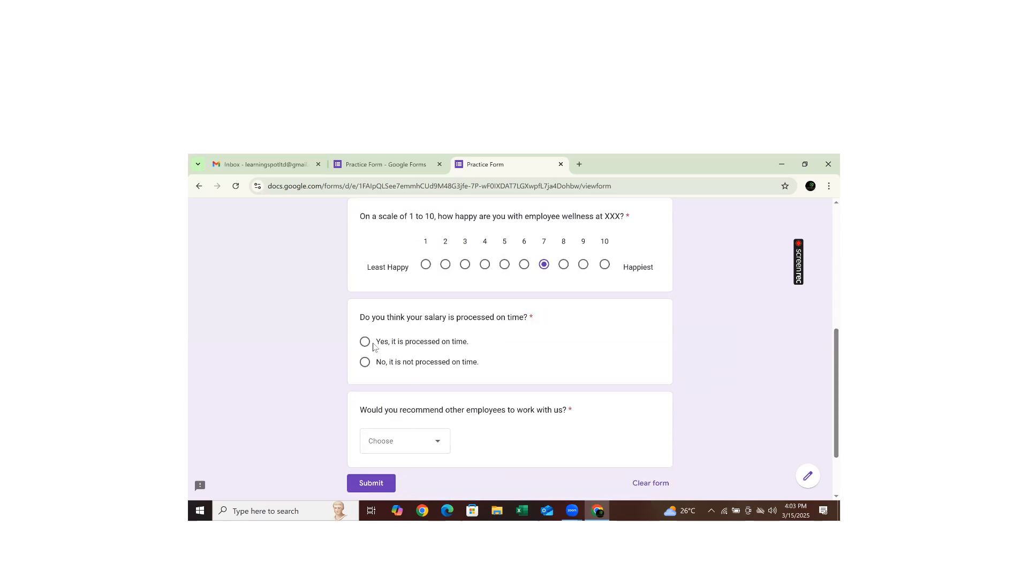
{"action": "left_click", "coordinate": [366, 343]}
{"action": "left_click", "coordinate": [439, 445]}
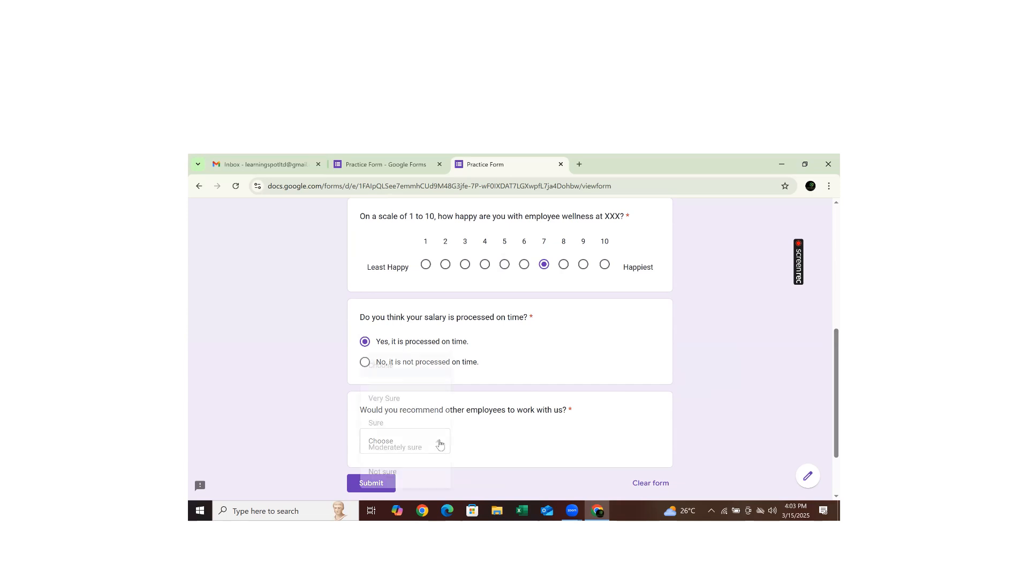
{"action": "left_click", "coordinate": [394, 405]}
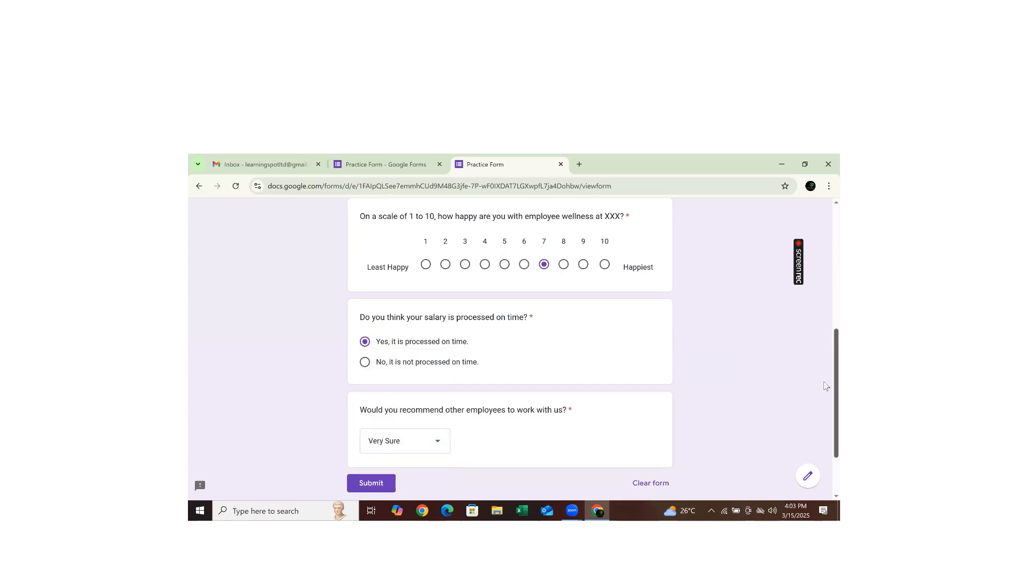
{"action": "scroll", "coordinate": [804, 439], "scroll_direction": "down", "scroll_amount": 2}
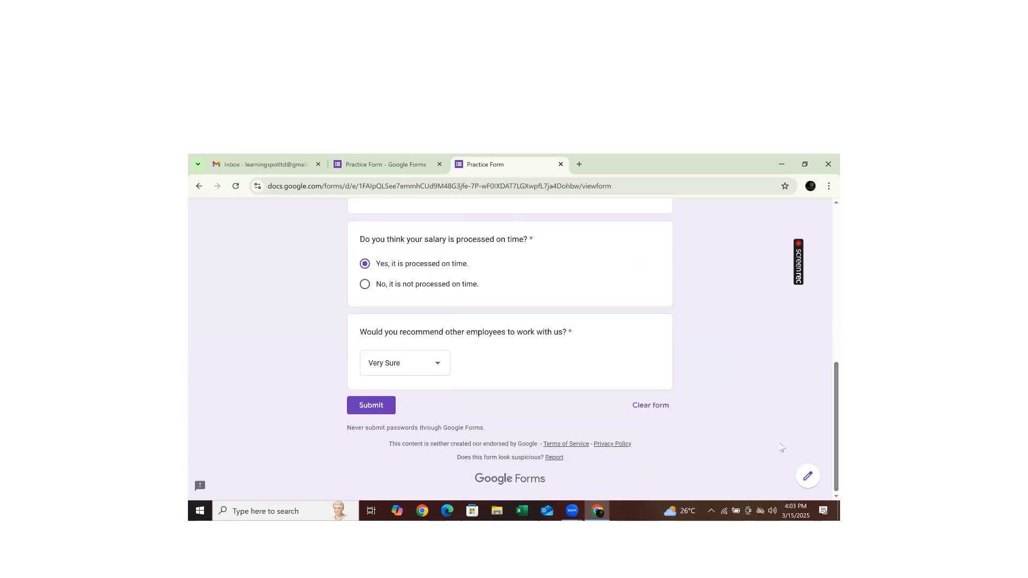
{"action": "left_click", "coordinate": [360, 407]}
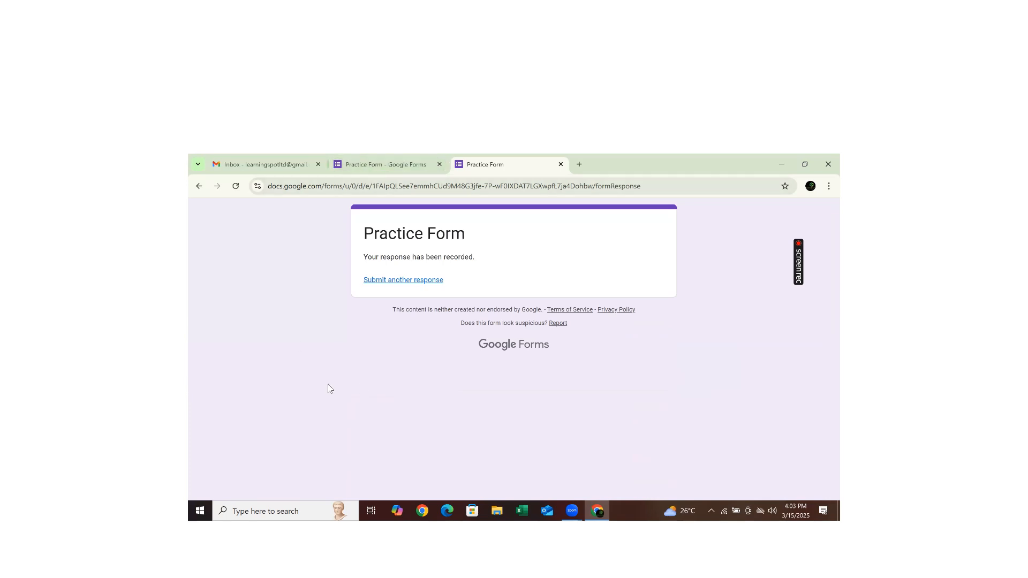
{"action": "left_click", "coordinate": [359, 167]}
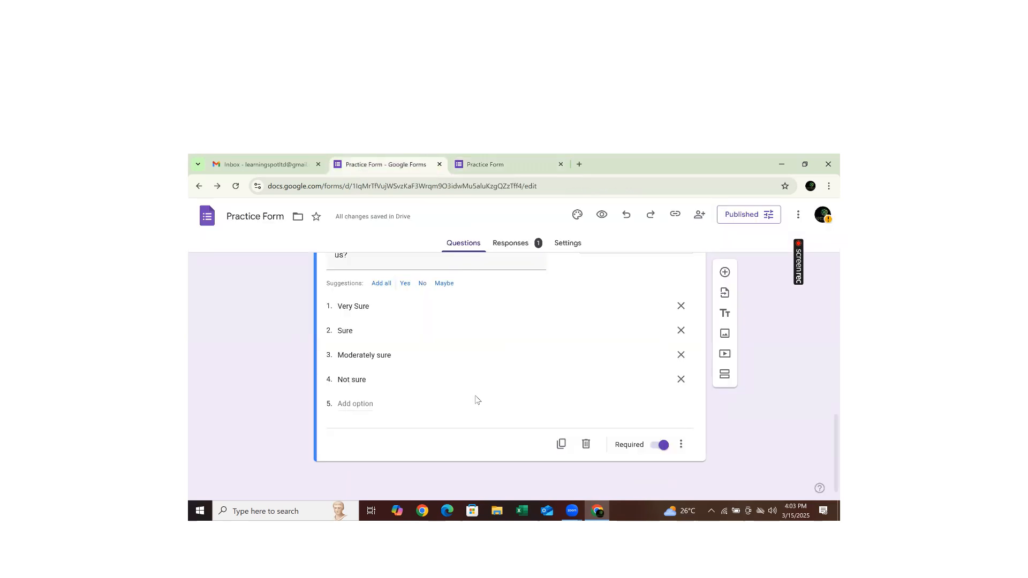
- Open the Responses tab and scroll through the summary charts of the single test response
{"action": "left_click", "coordinate": [514, 249]}
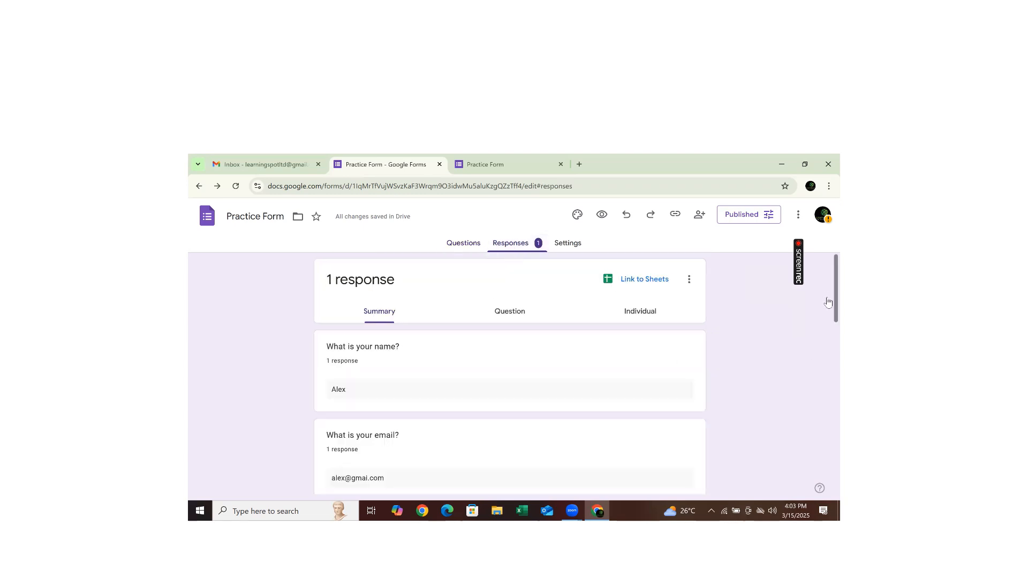
{"action": "scroll", "coordinate": [828, 321], "scroll_direction": "down", "scroll_amount": 1}
{"action": "scroll", "coordinate": [829, 321], "scroll_direction": "down", "scroll_amount": 2}
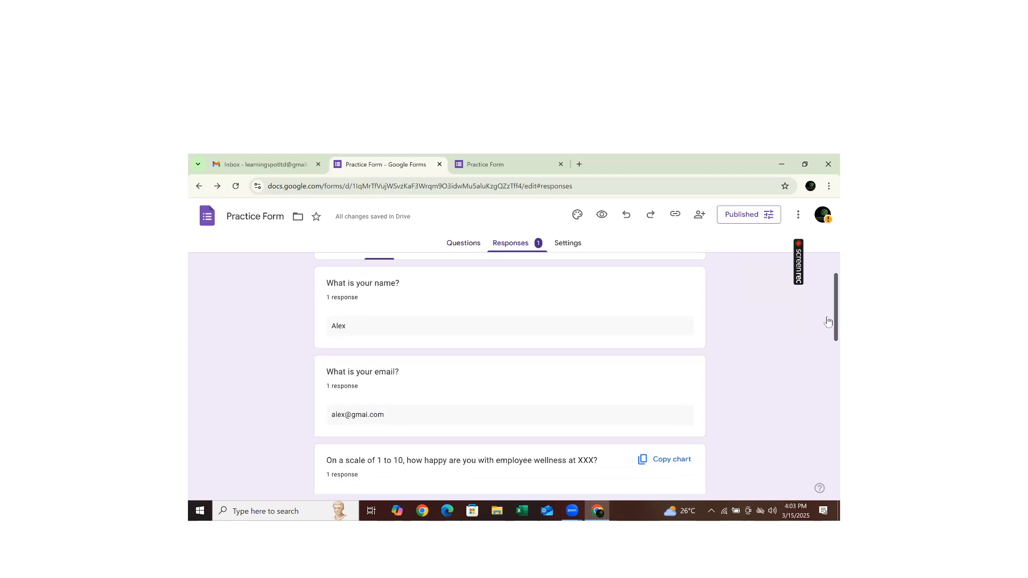
{"action": "scroll", "coordinate": [829, 332], "scroll_direction": "down", "scroll_amount": 3}
{"action": "scroll", "coordinate": [828, 356], "scroll_direction": "down", "scroll_amount": 2}
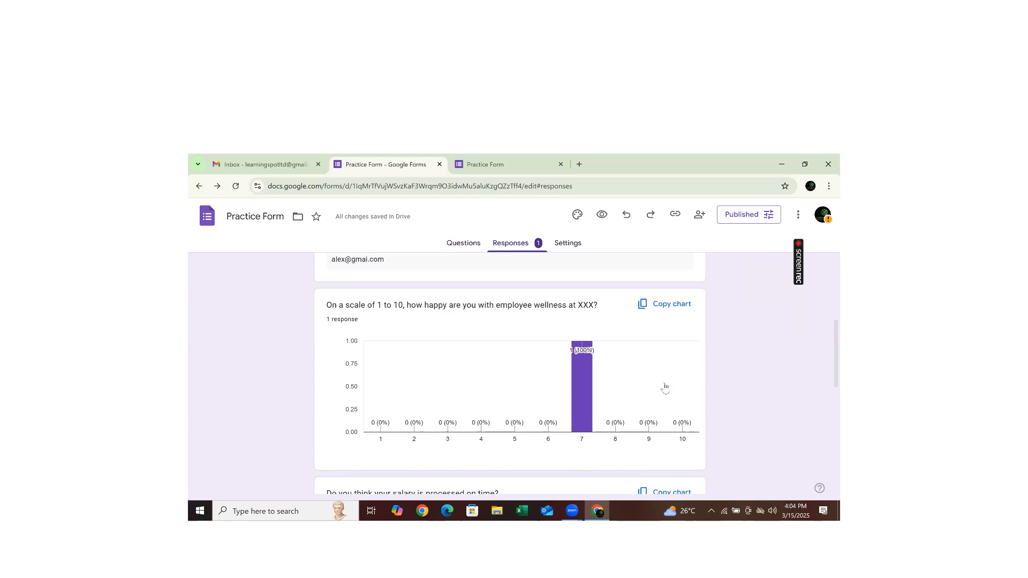
{"action": "mouse_move", "coordinate": [574, 394]}
{"action": "scroll", "coordinate": [824, 361], "scroll_direction": "up", "scroll_amount": 3}
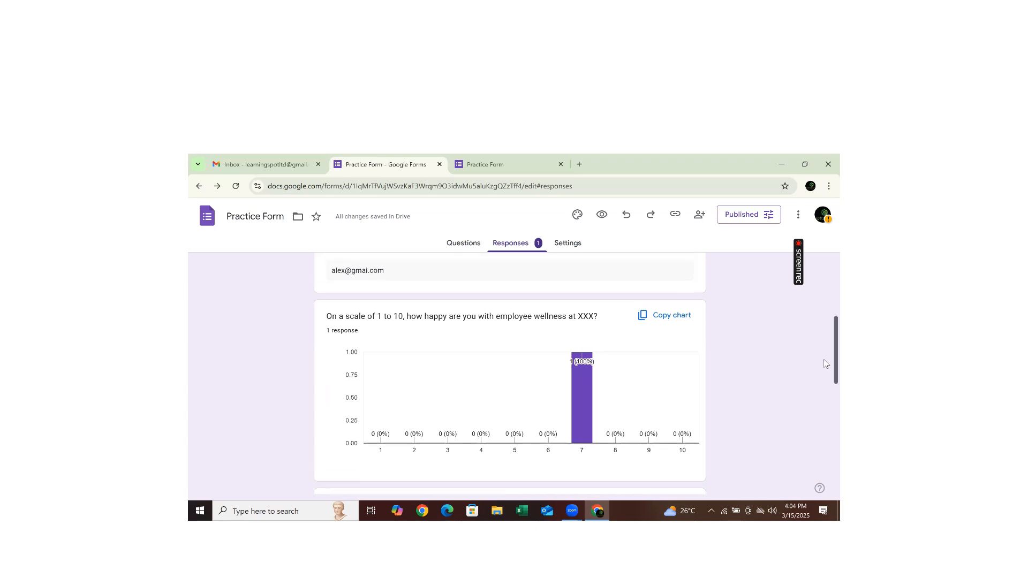
{"action": "scroll", "coordinate": [824, 300], "scroll_direction": "up", "scroll_amount": 1}
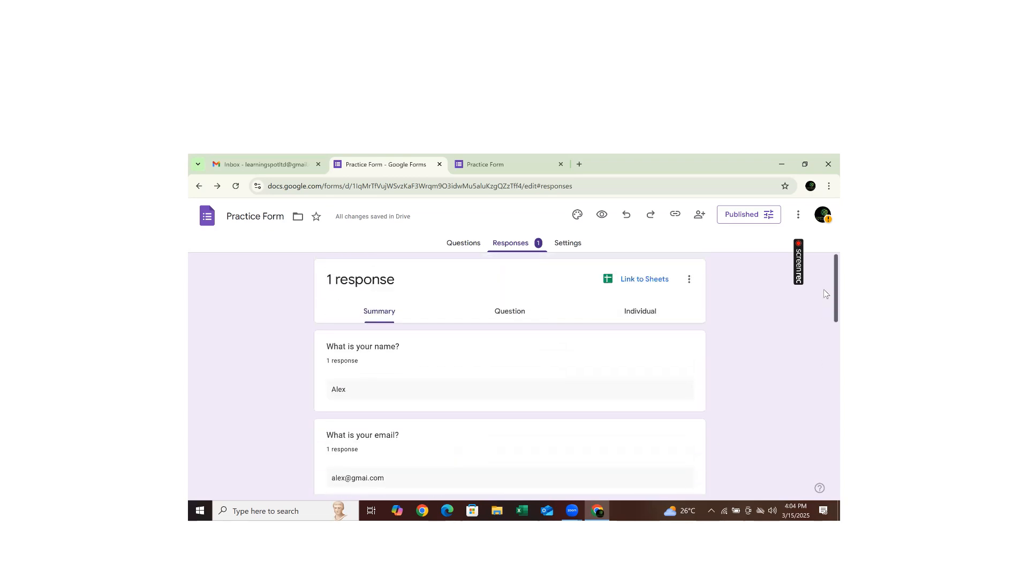
{"action": "scroll", "coordinate": [824, 321], "scroll_direction": "down", "scroll_amount": 6}
{"action": "scroll", "coordinate": [823, 401], "scroll_direction": "down", "scroll_amount": 2}
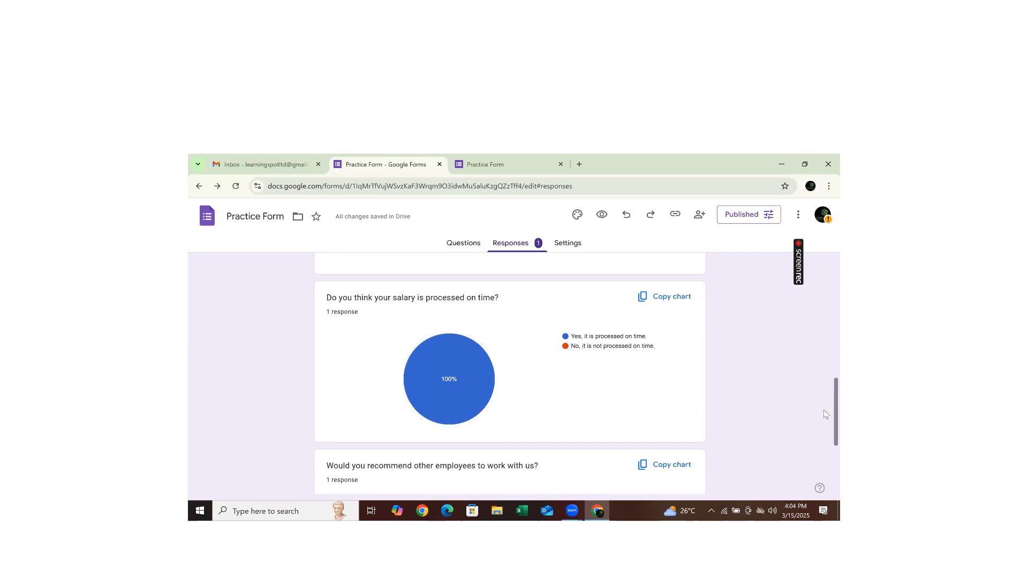
{"action": "scroll", "coordinate": [824, 409], "scroll_direction": "down", "scroll_amount": 3}
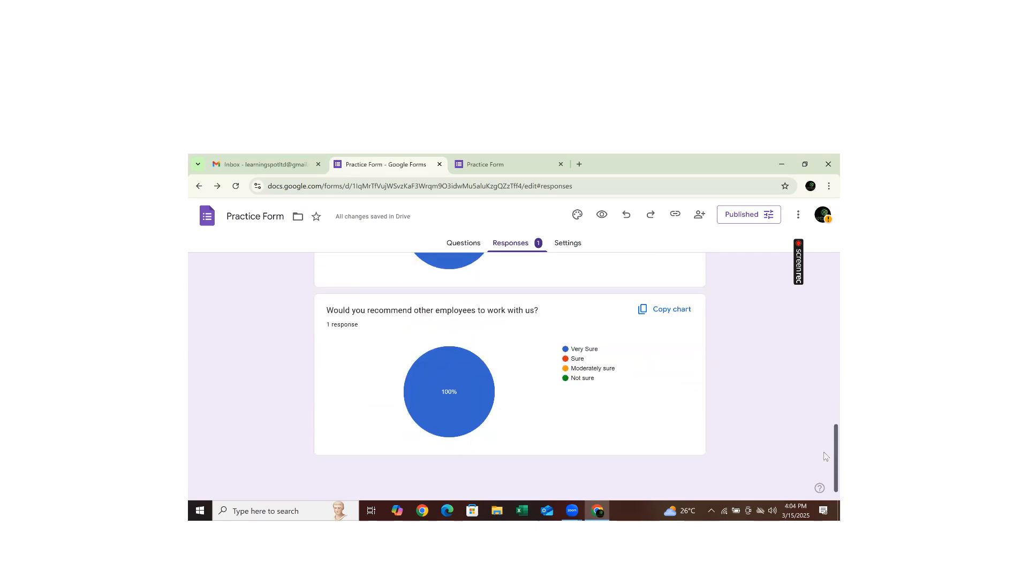
{"action": "scroll", "coordinate": [823, 456], "scroll_direction": "up", "scroll_amount": 1}
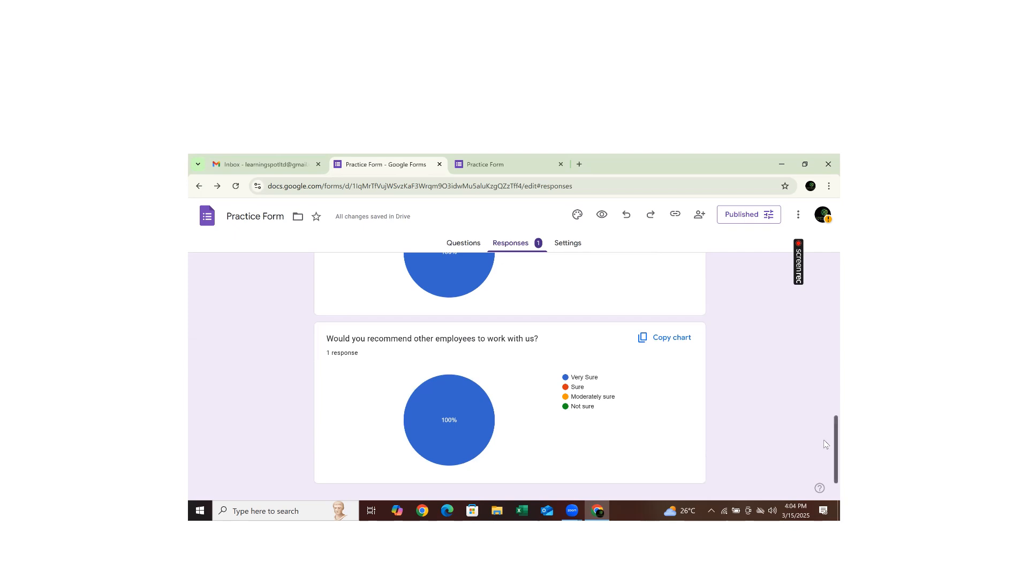
{"action": "scroll", "coordinate": [825, 444], "scroll_direction": "up", "scroll_amount": 3}
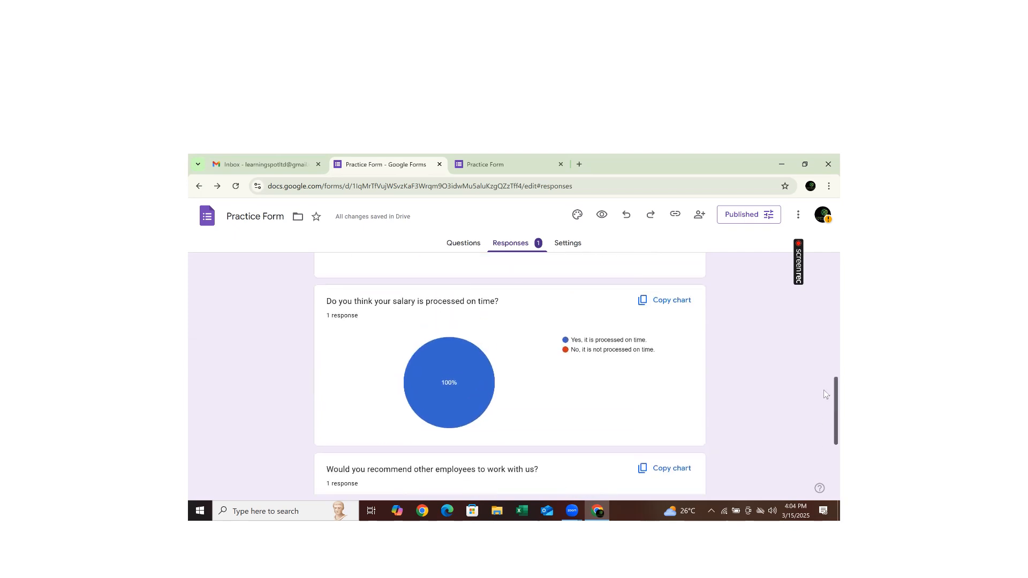
{"action": "scroll", "coordinate": [824, 390], "scroll_direction": "up", "scroll_amount": 2}
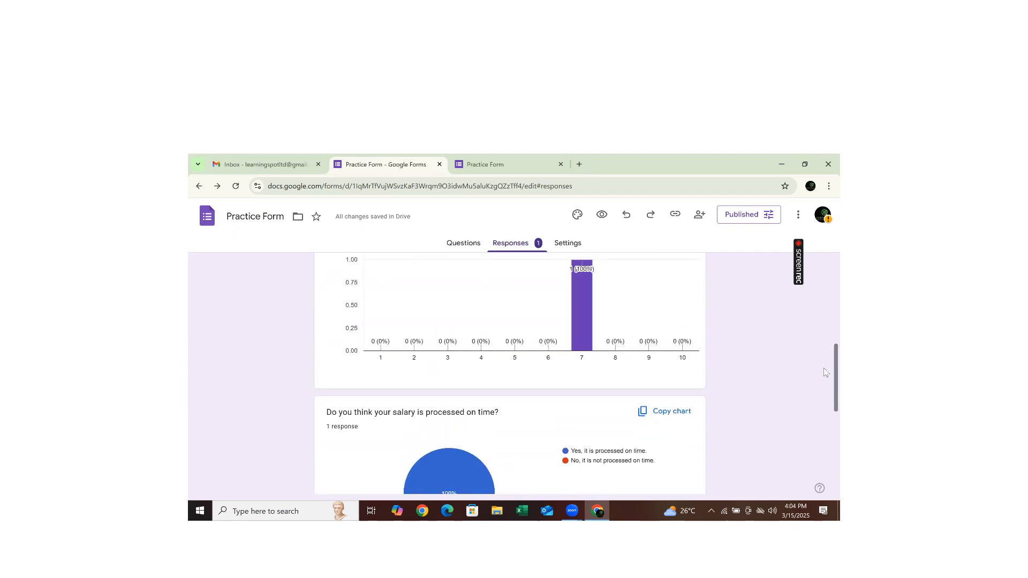
{"action": "scroll", "coordinate": [824, 370], "scroll_direction": "down", "scroll_amount": 4}
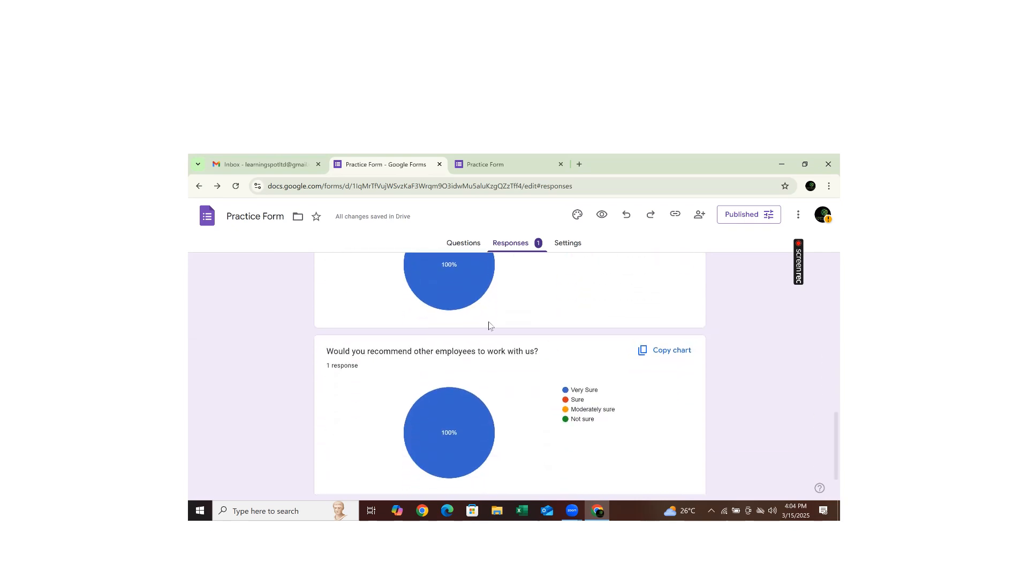
{"action": "left_click_drag", "start_coordinate": [824, 438], "coordinate": [824, 273]}
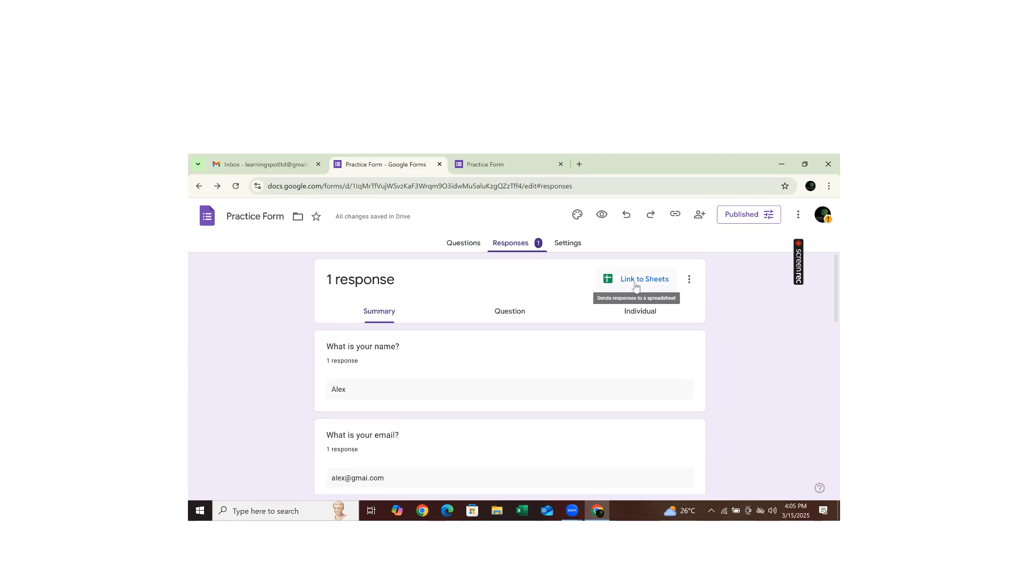
- Choose Link to Sheets and review the proposed spreadsheet name 'Practice Form (Responses)'
{"action": "left_click", "coordinate": [657, 285]}
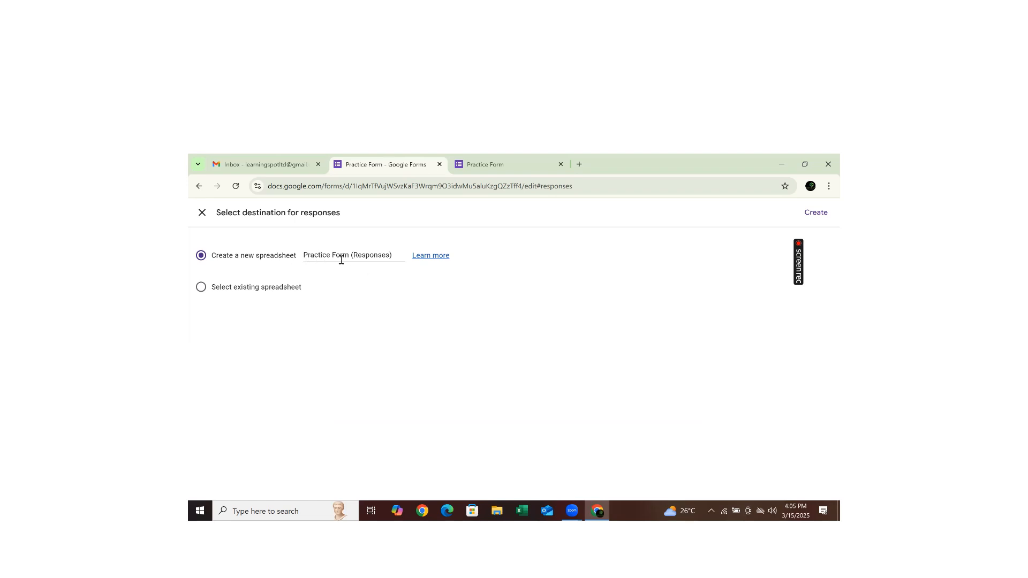
{"action": "left_click", "coordinate": [370, 251]}
- Create a new linked spreadsheet with the default name 'Practice Form (Responses)'
{"action": "left_click", "coordinate": [279, 316]}
{"action": "left_click", "coordinate": [814, 214]}
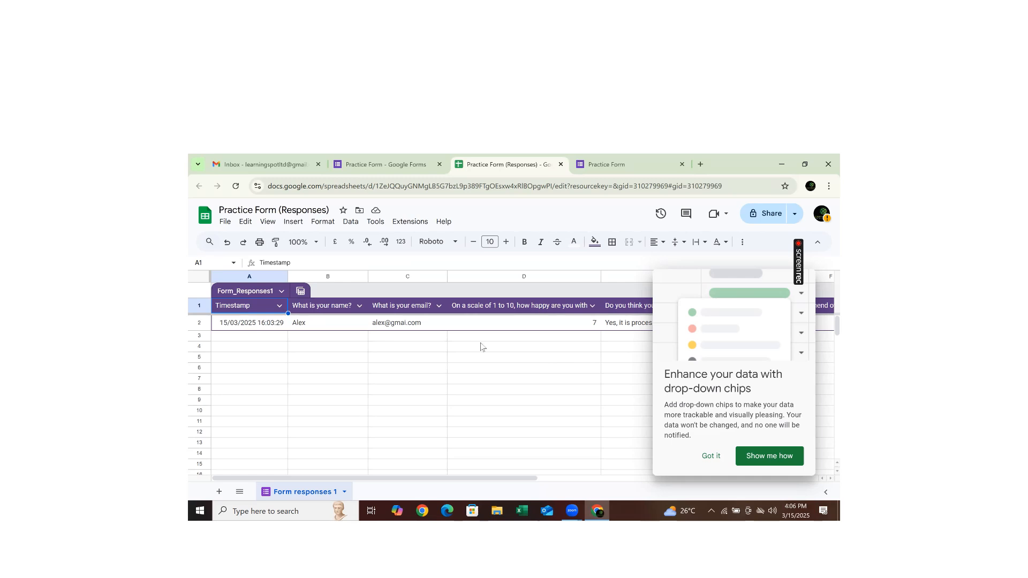
- Back in Google Forms, glance at Settings, then reopen the Responses summary showing 1 response
{"action": "left_click", "coordinate": [360, 167]}
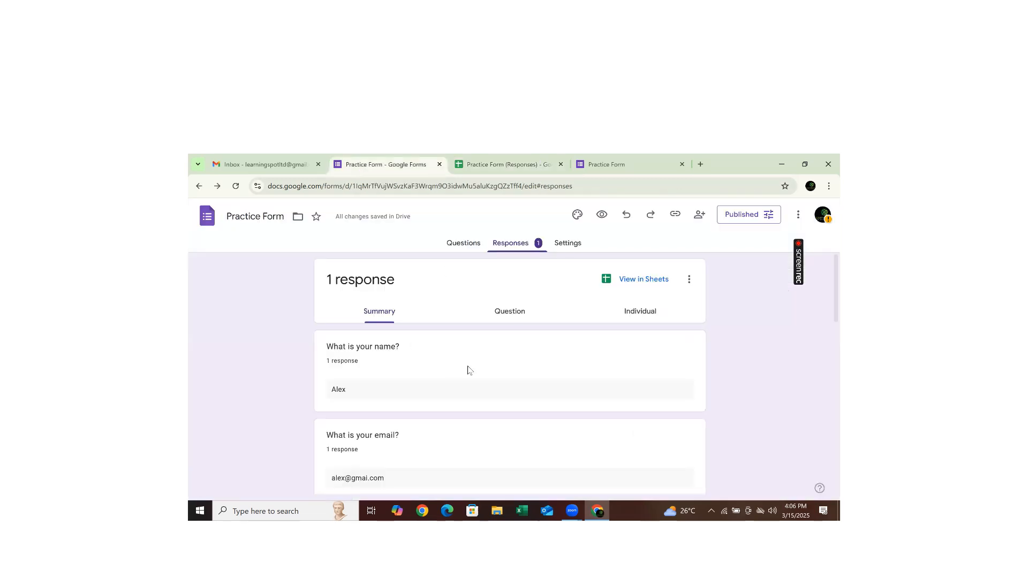
{"action": "left_click", "coordinate": [573, 247]}
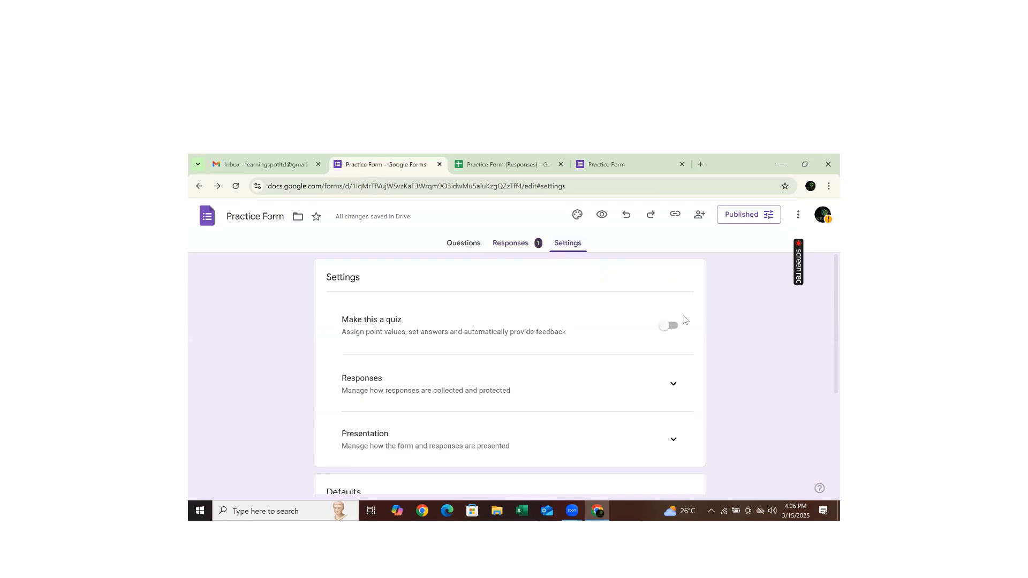
{"action": "left_click", "coordinate": [505, 242]}
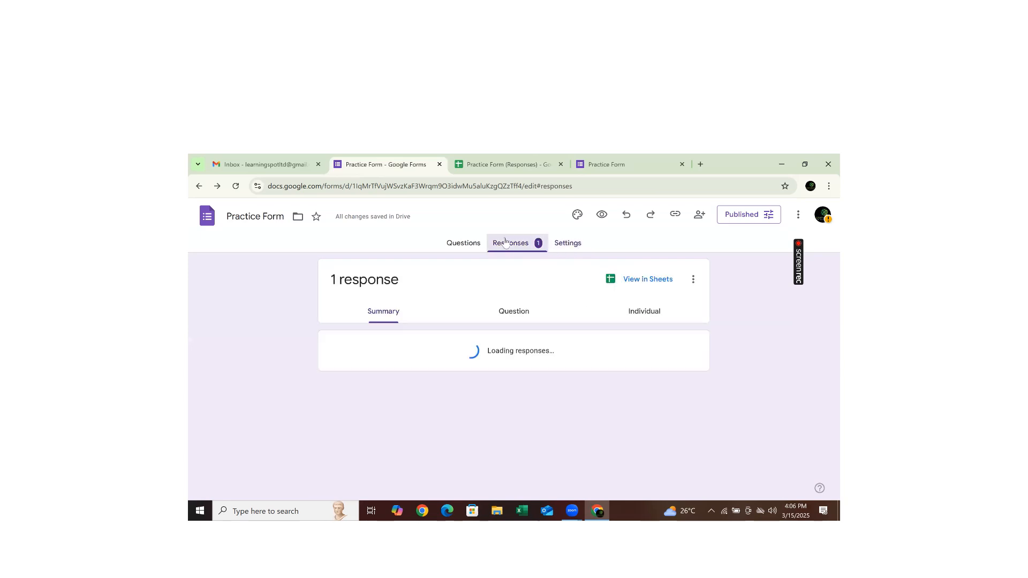